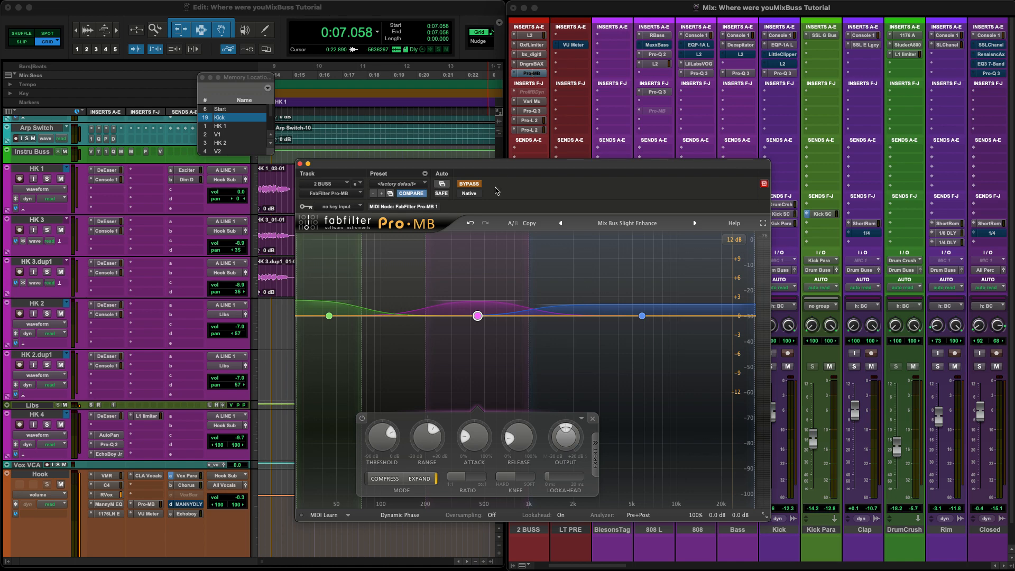
Play the song and toggle the Pro-MB bypass repeatedly to compare the mix with and without the multiband processing.
key(space)
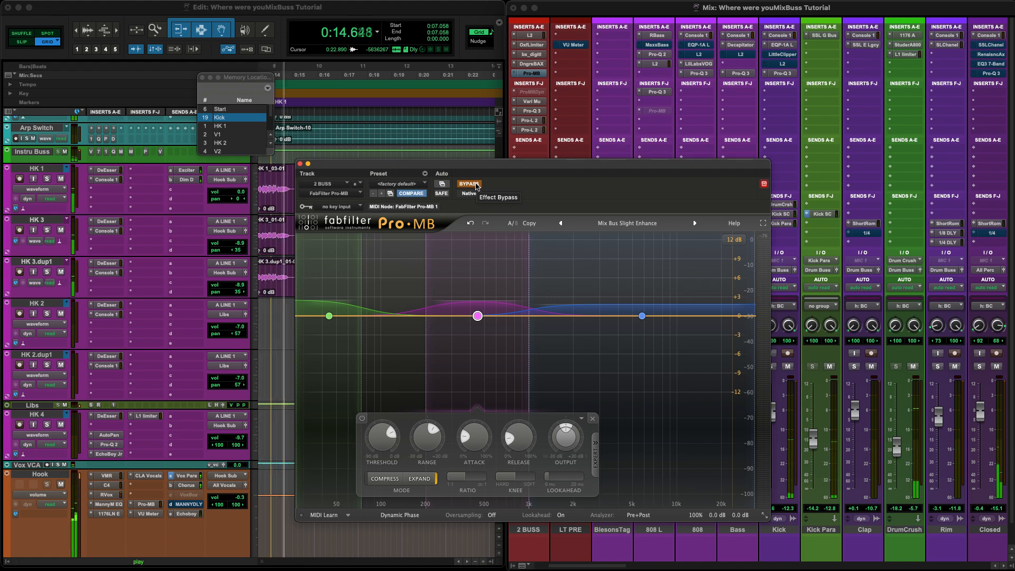
click(476, 184)
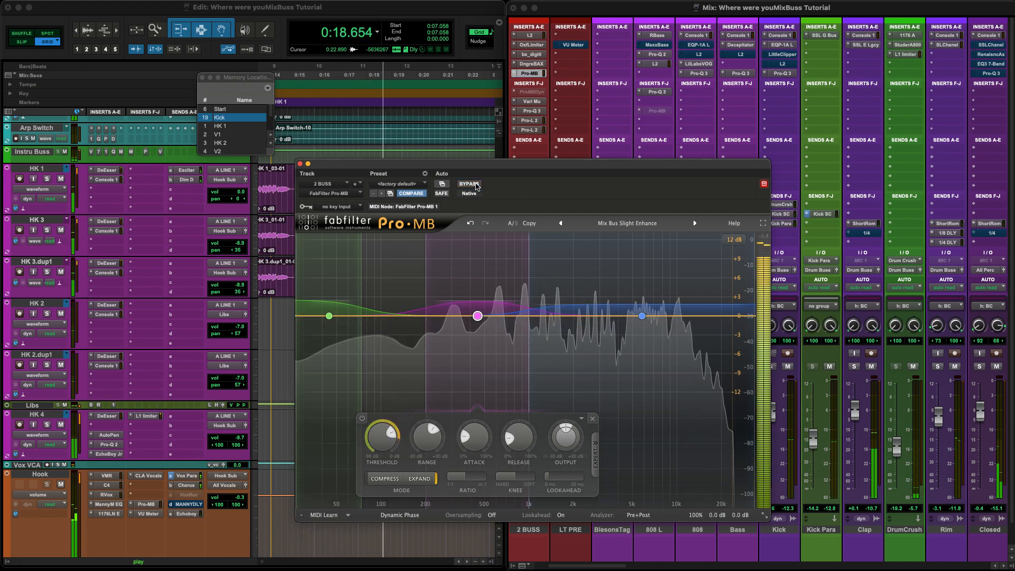
click(476, 185)
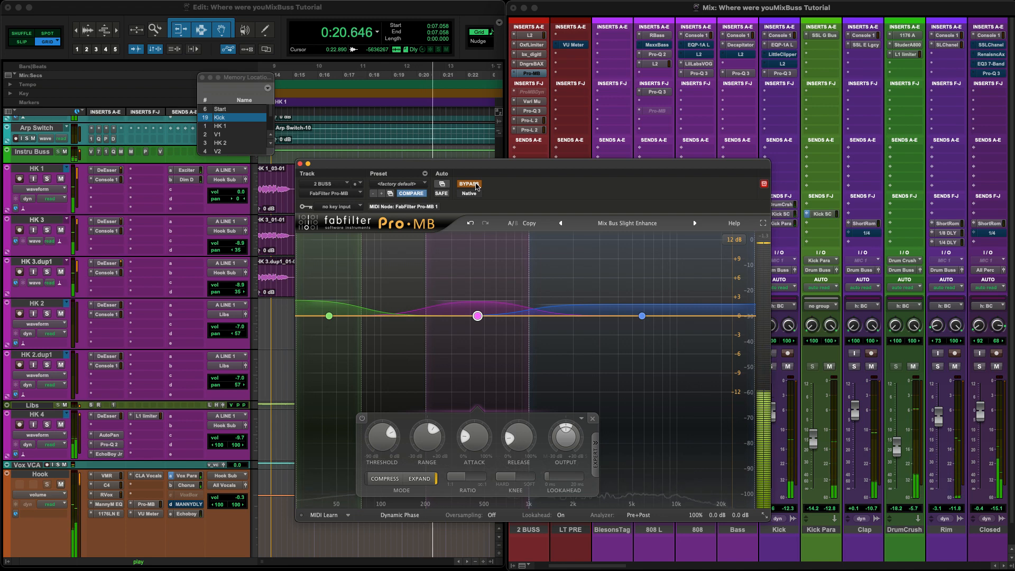
click(476, 185)
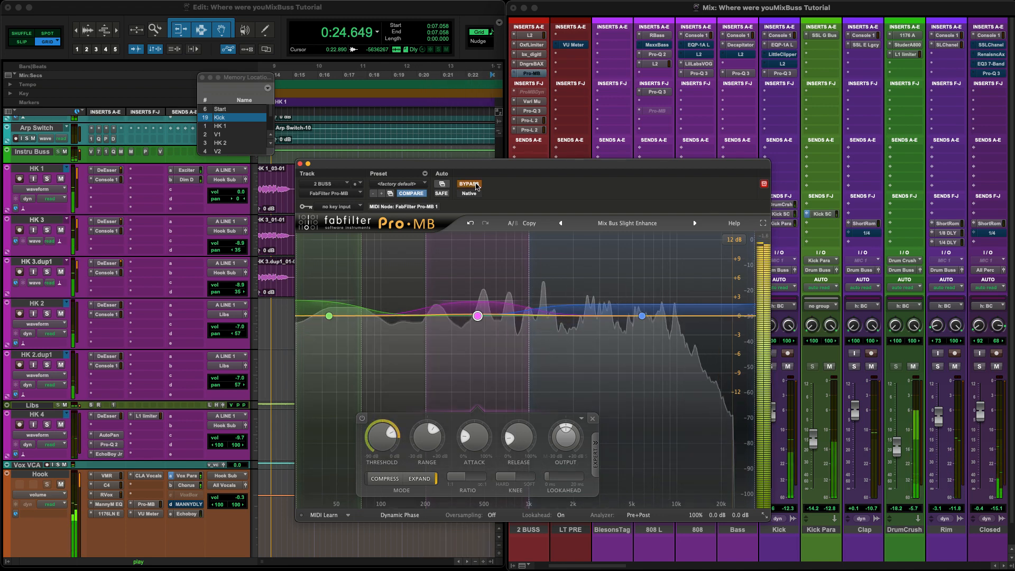
click(475, 185)
click(476, 184)
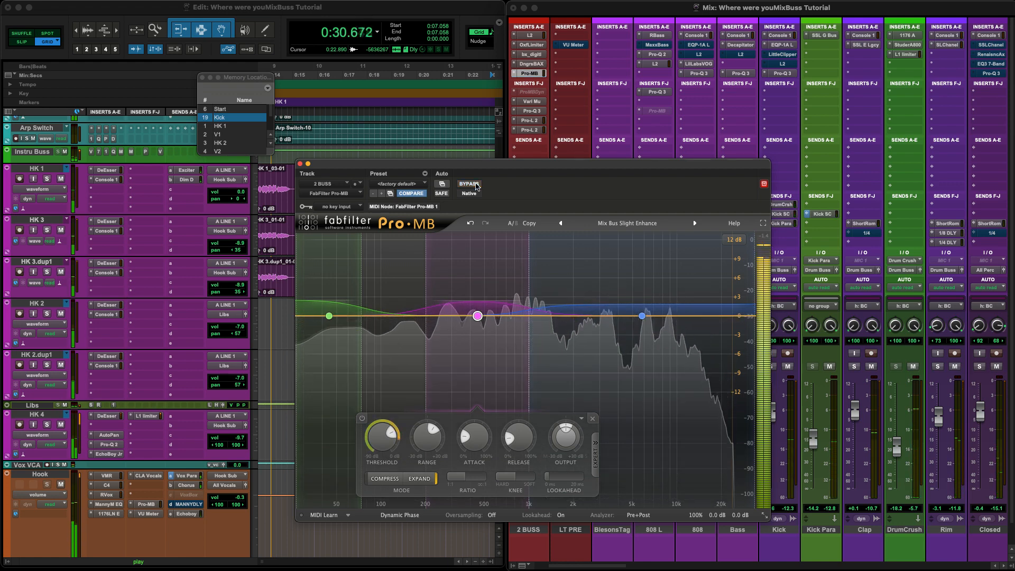
click(476, 184)
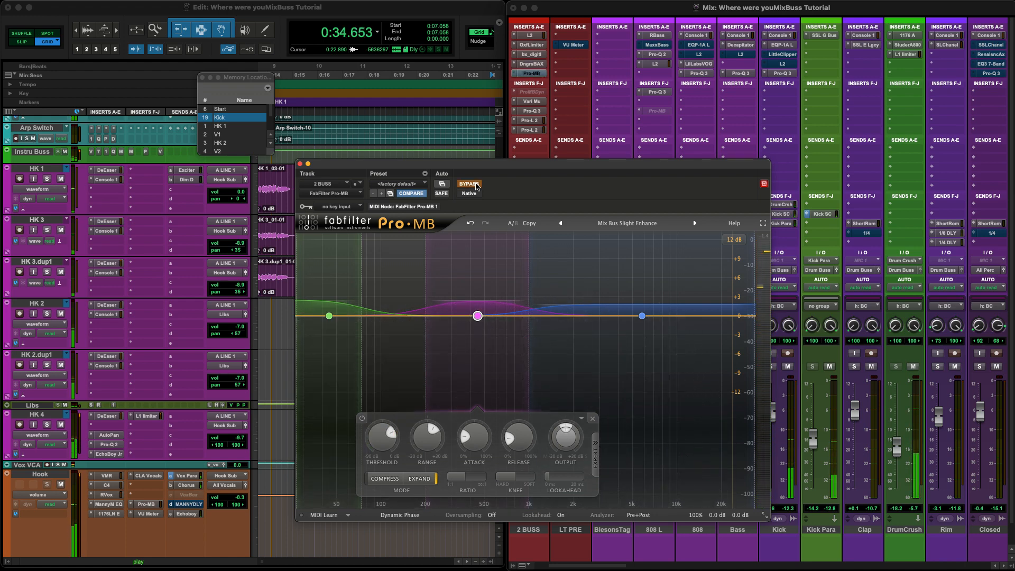
click(476, 184)
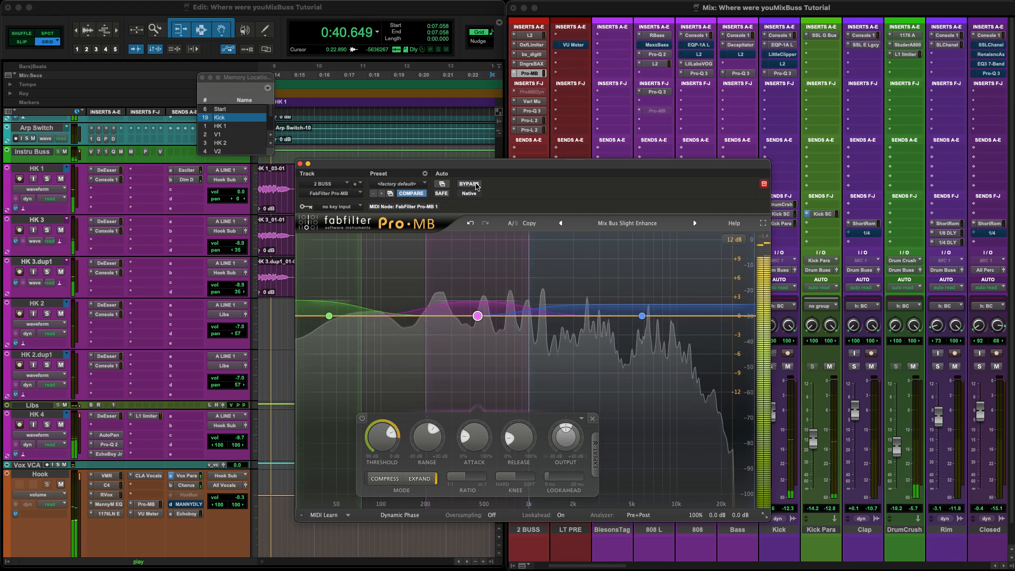
click(475, 185)
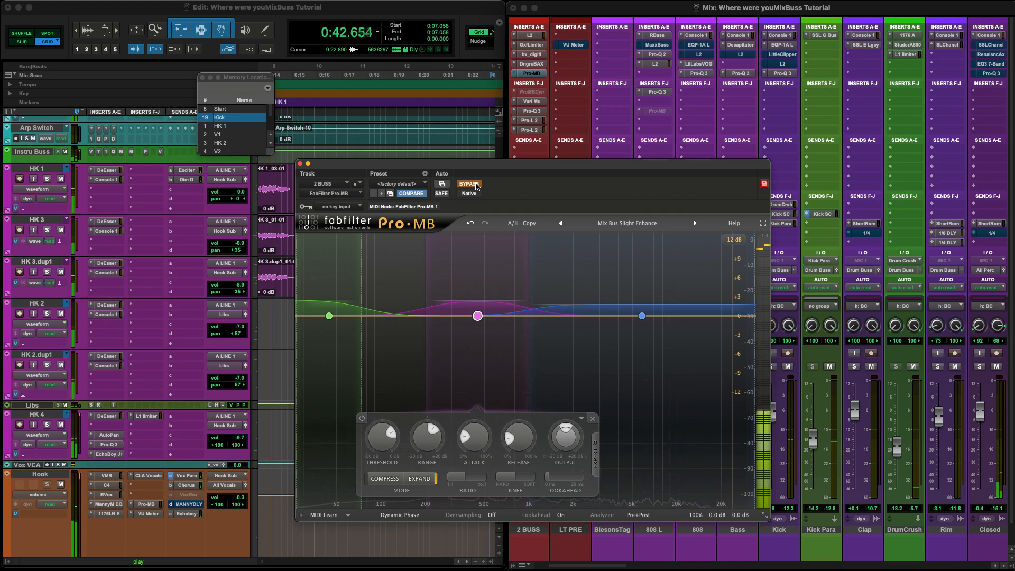
click(475, 184)
key(space)
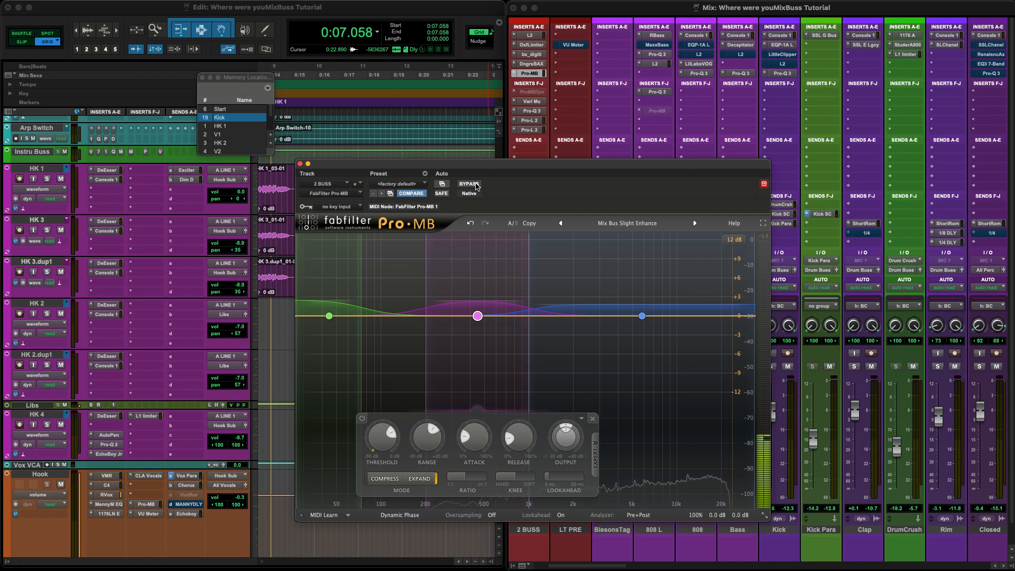
Reset Pro-MB to the factory default preset so that all bands are cleared.
click(637, 222)
mouse_move(636, 263)
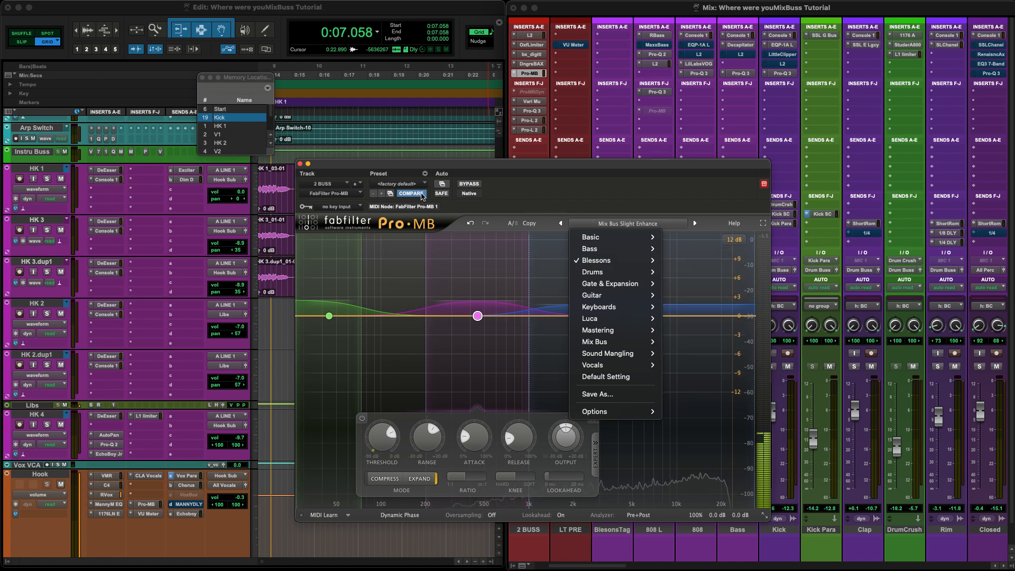
click(406, 186)
click(407, 186)
click(406, 185)
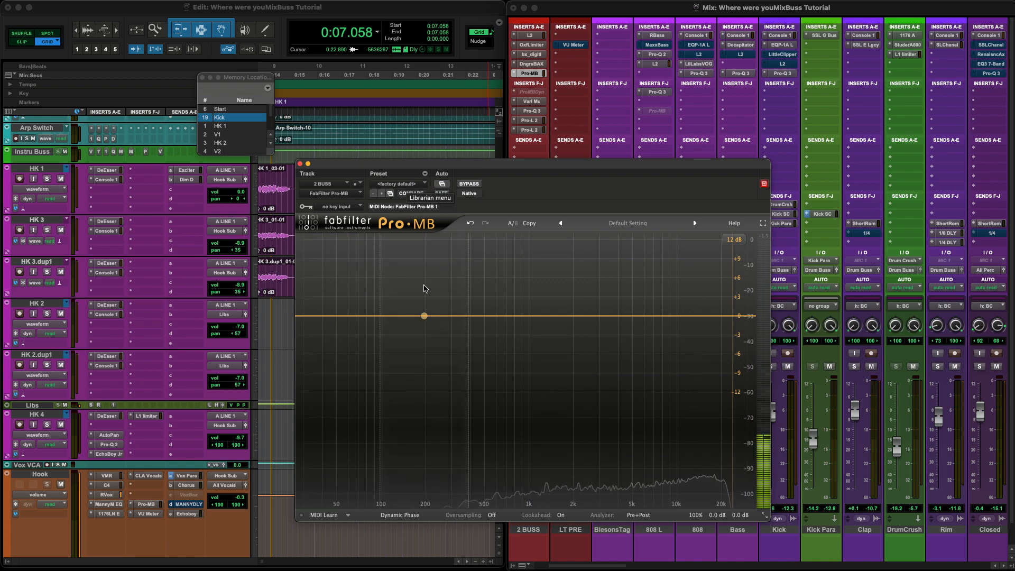
Add a low band with its high crossover at 75 Hz and a mid band spanning about 200 Hz to 1000 Hz.
click(339, 316)
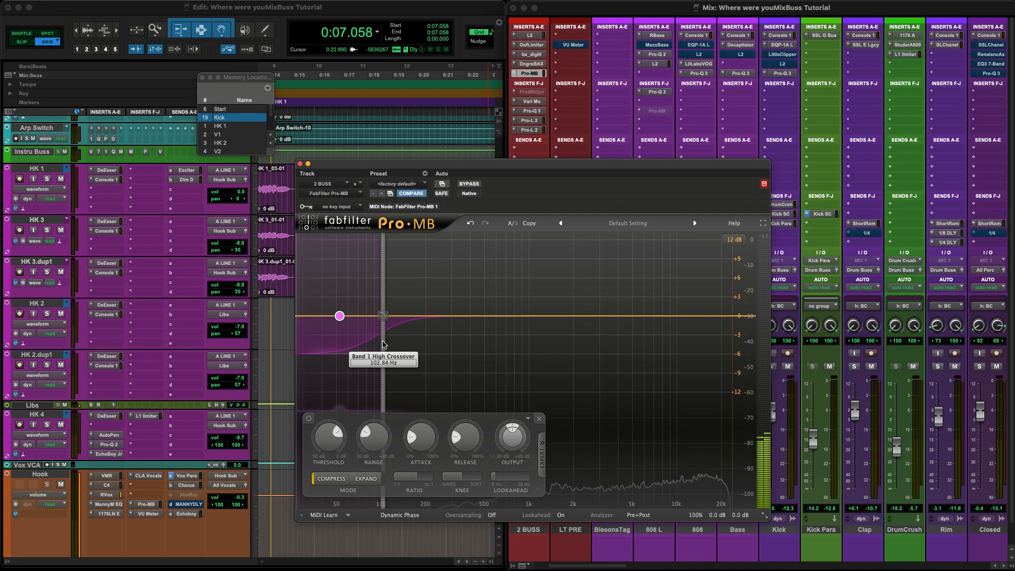
drag(384, 315, 362, 316)
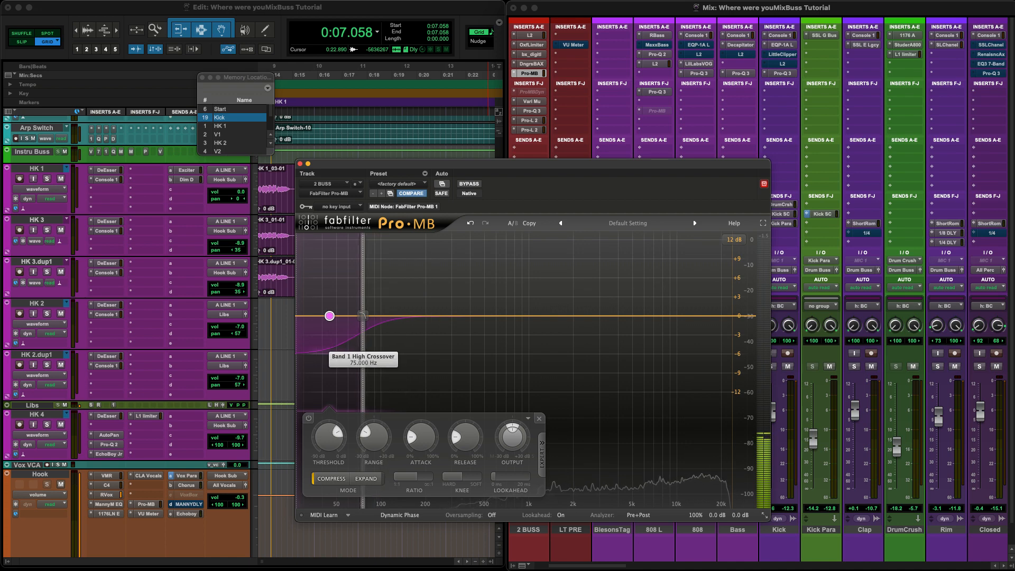
click(448, 315)
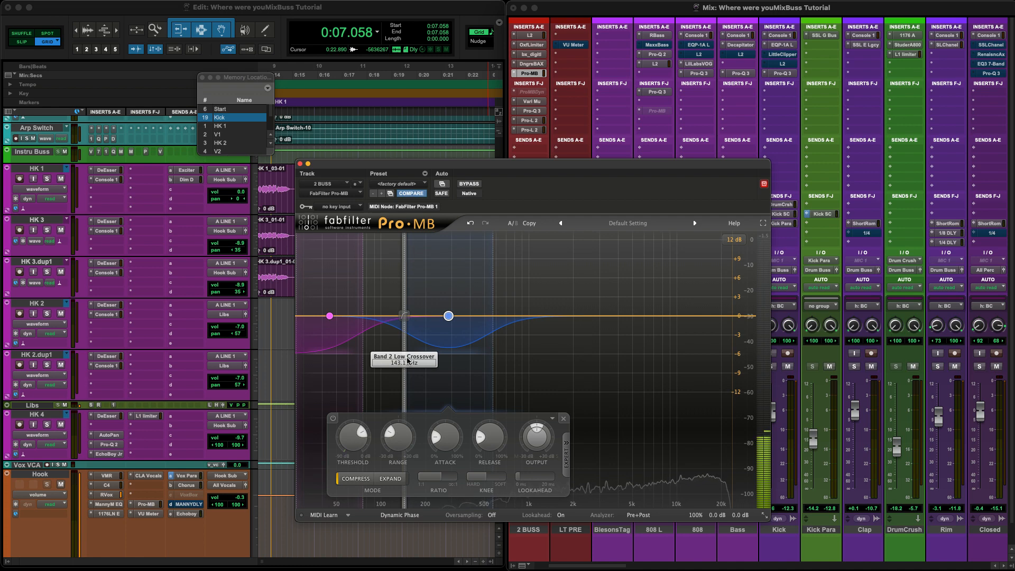
drag(408, 360, 430, 359)
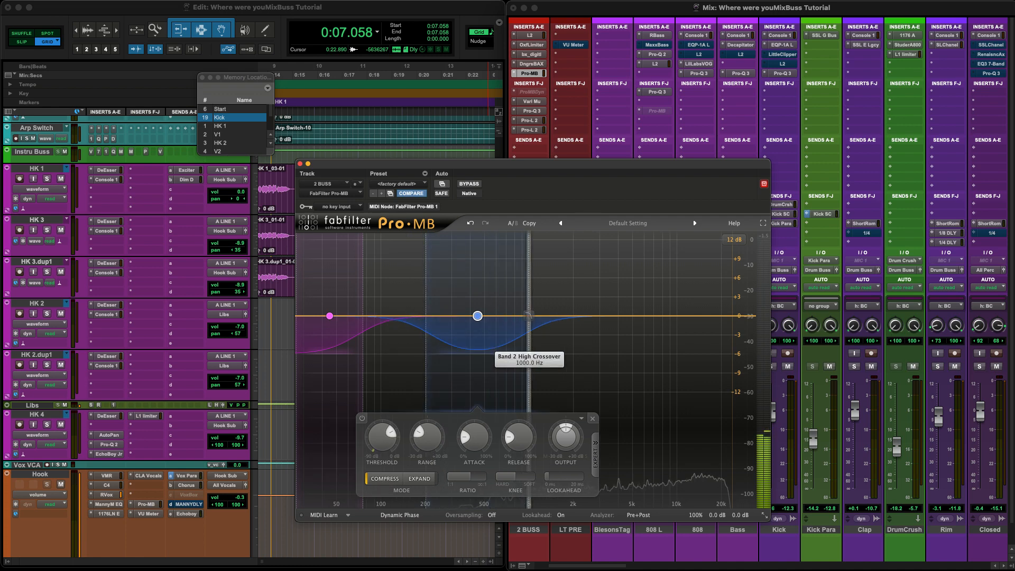
drag(492, 359, 528, 359)
Add a high band from 1000 Hz, linked to the mid band's crossover, up to the end of the spectrum.
click(630, 351)
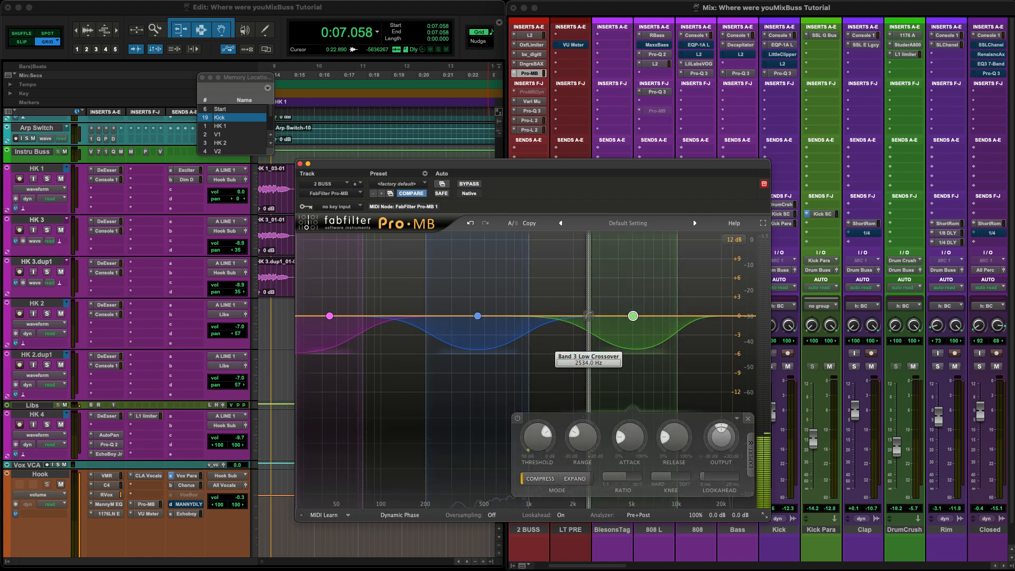
drag(589, 360, 528, 359)
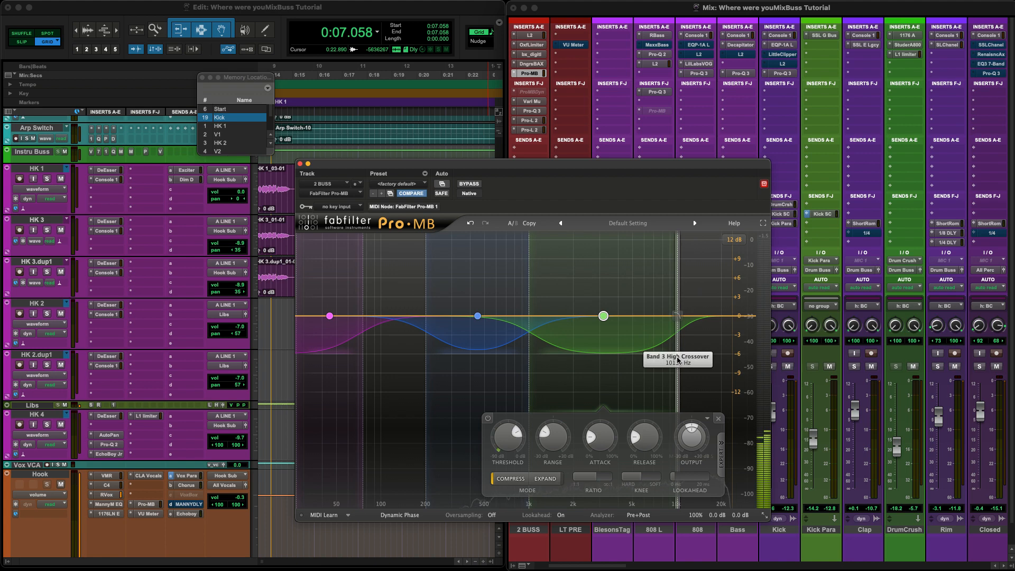
drag(677, 360, 756, 360)
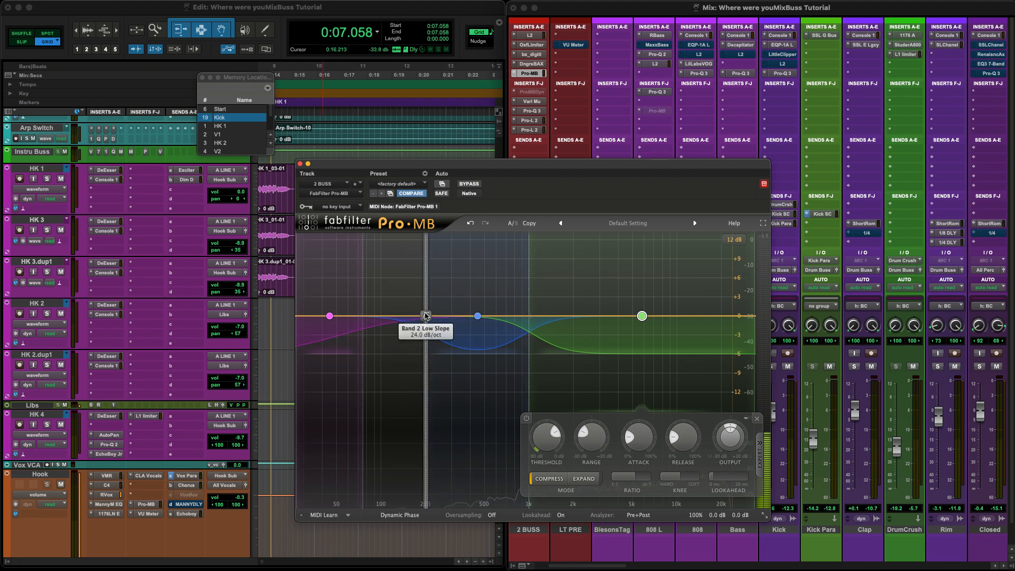
Flatten band 2's low crossover slope and set the band 2/3 crossover slope to 6 dB/oct.
drag(426, 317, 424, 418)
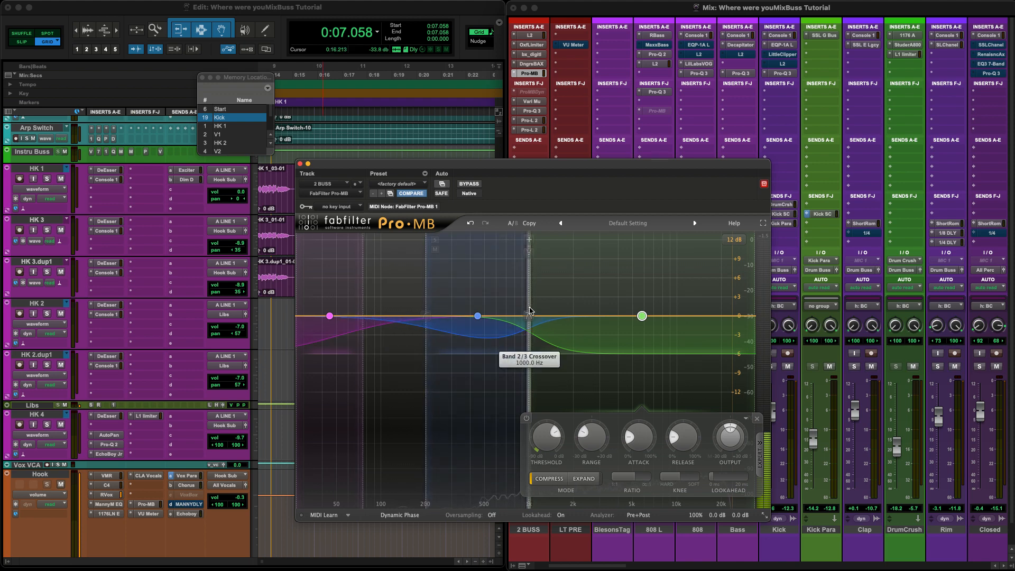
drag(528, 316, 531, 420)
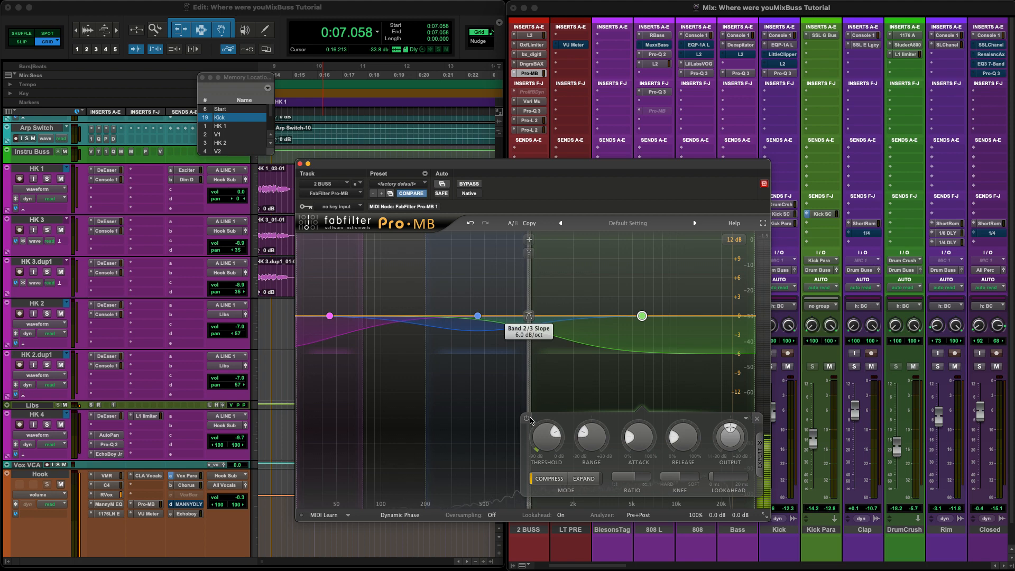
Set oversampling to 2x and the processing mode to Linear Phase.
click(492, 516)
click(501, 541)
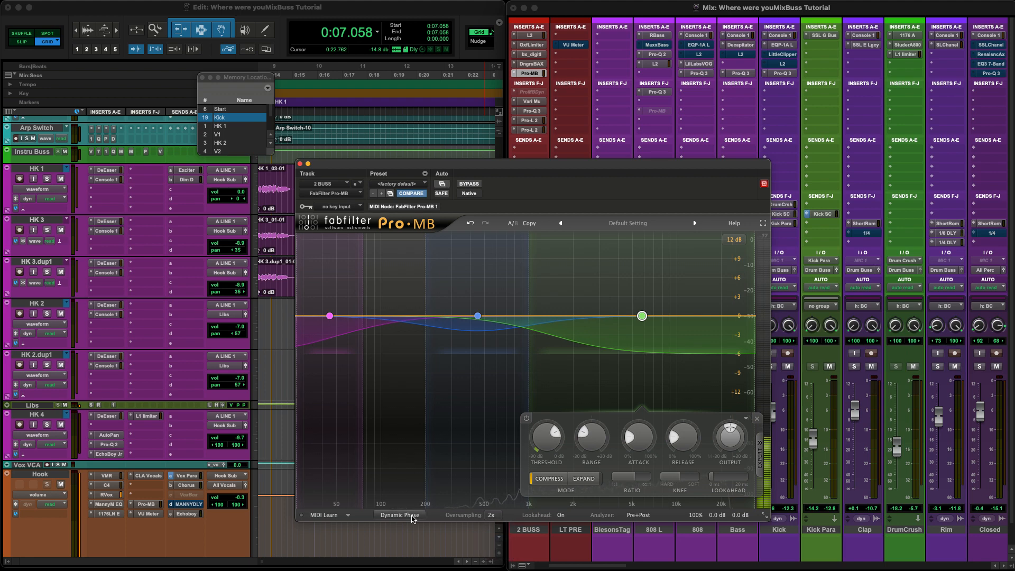
click(412, 515)
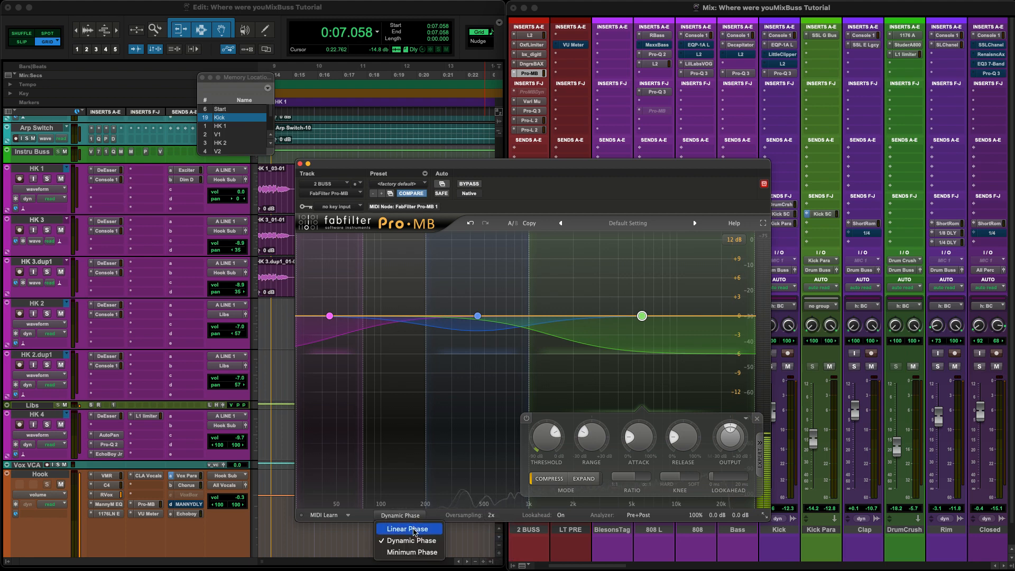
click(414, 529)
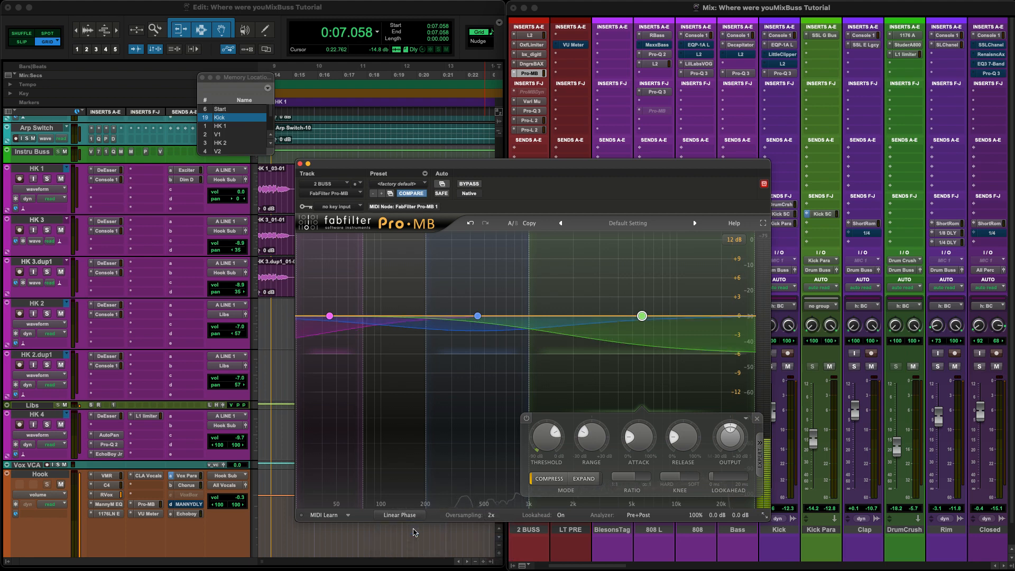
Switch the high, mid and low bands to Expand mode.
click(584, 480)
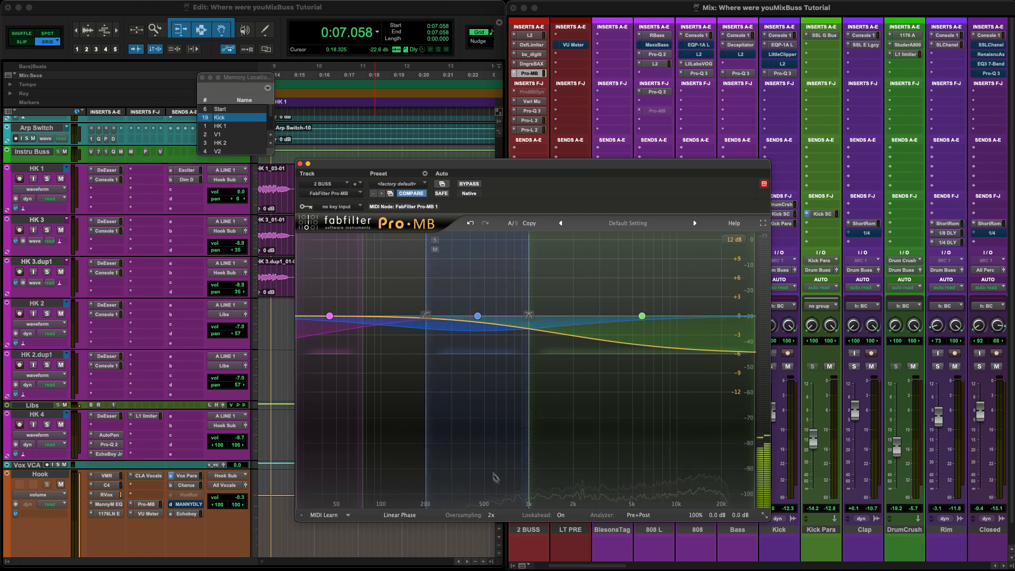
mouse_move(494, 477)
click(419, 478)
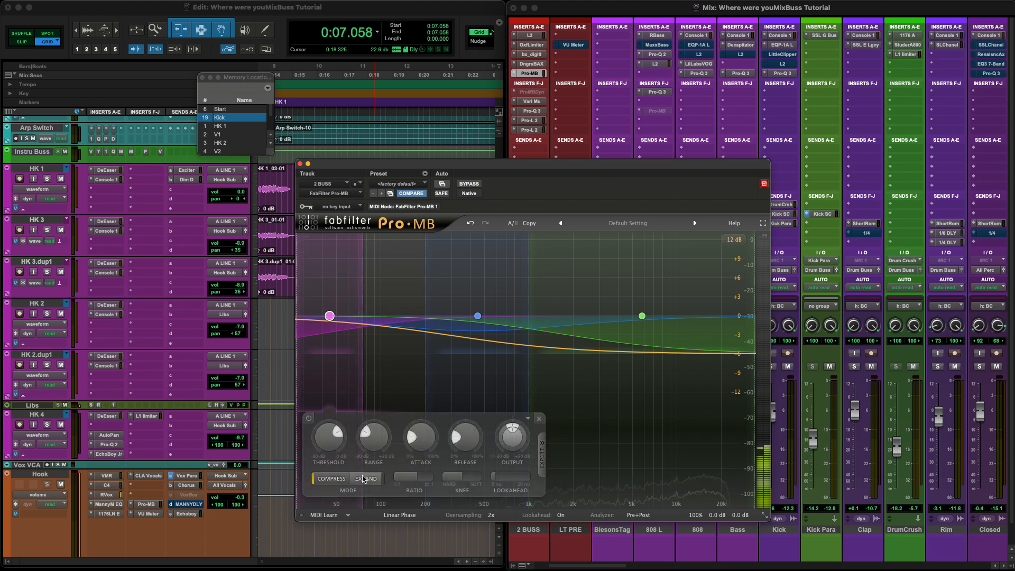
click(363, 478)
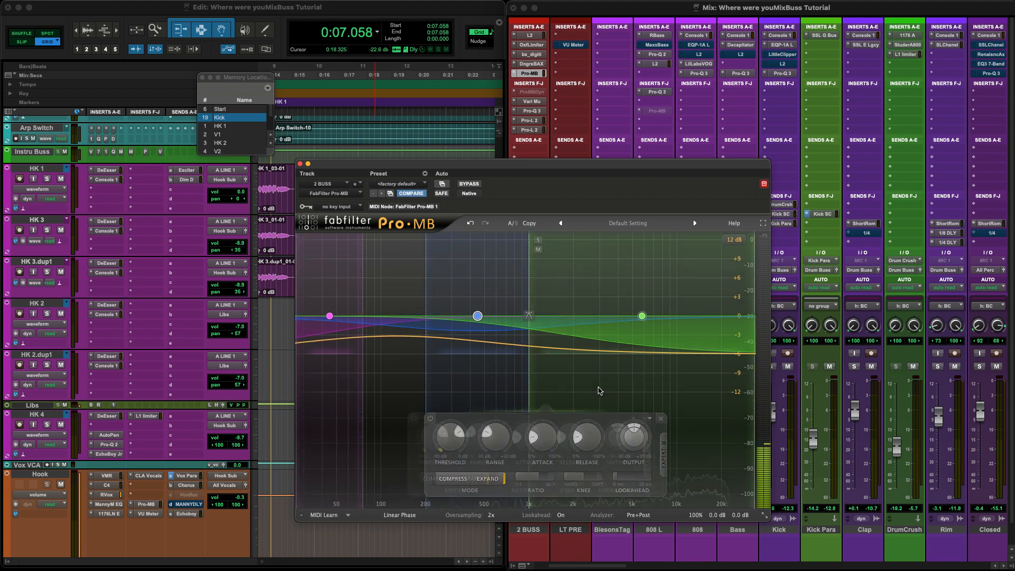
Raise the threshold of the high, mid and low bands to the maximum.
mouse_move(599, 391)
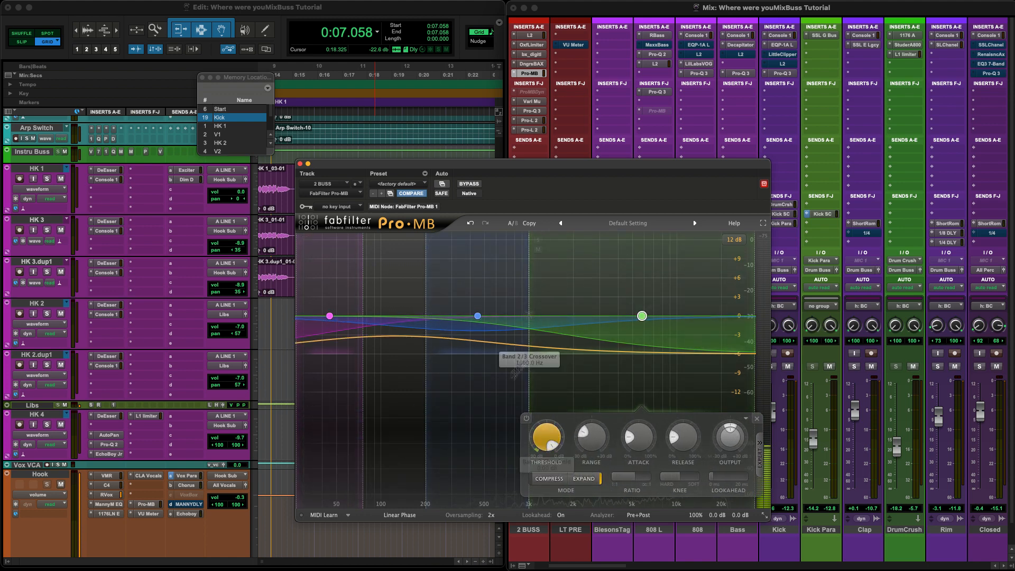
mouse_move(386, 446)
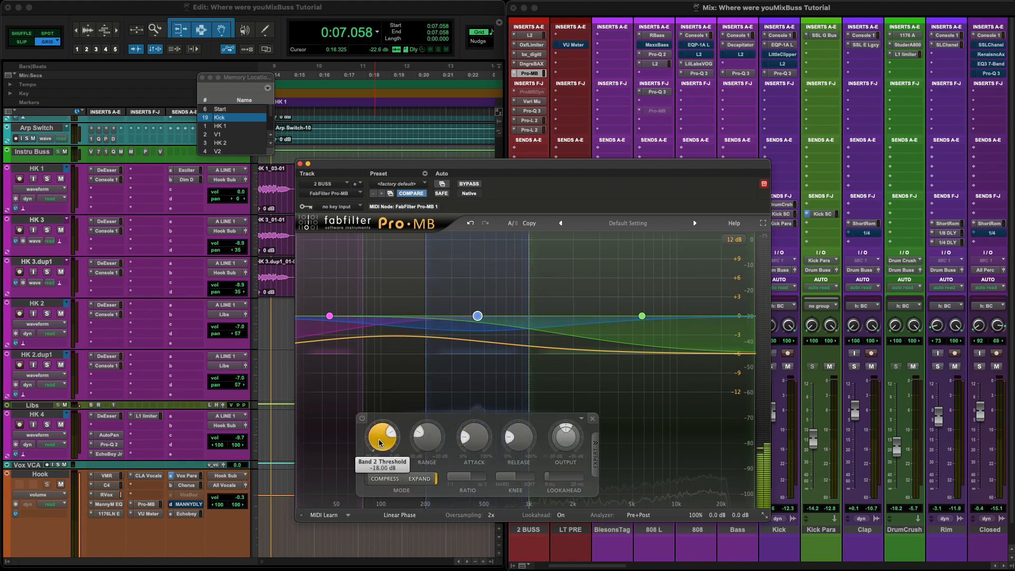
mouse_move(331, 417)
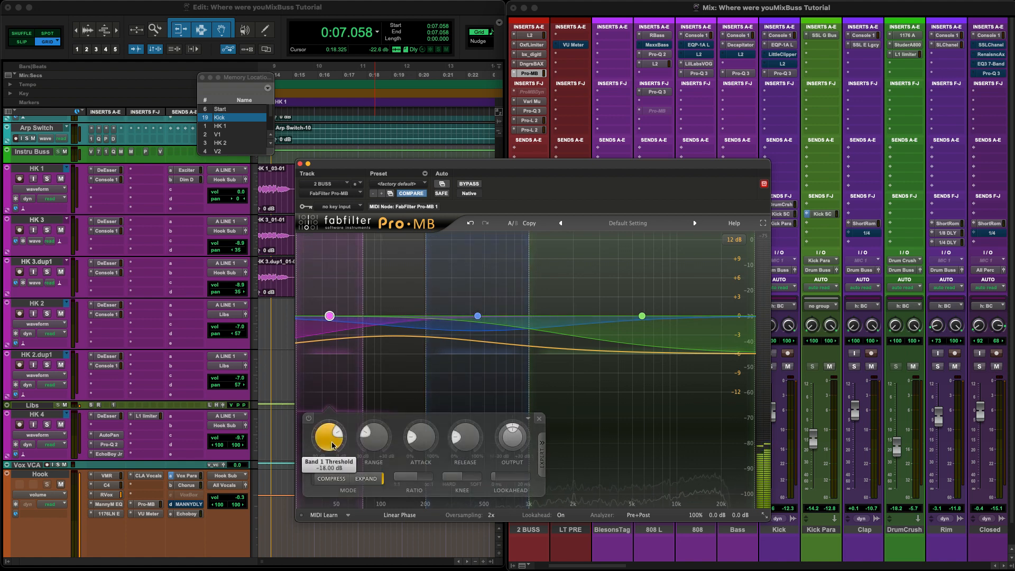
mouse_move(506, 366)
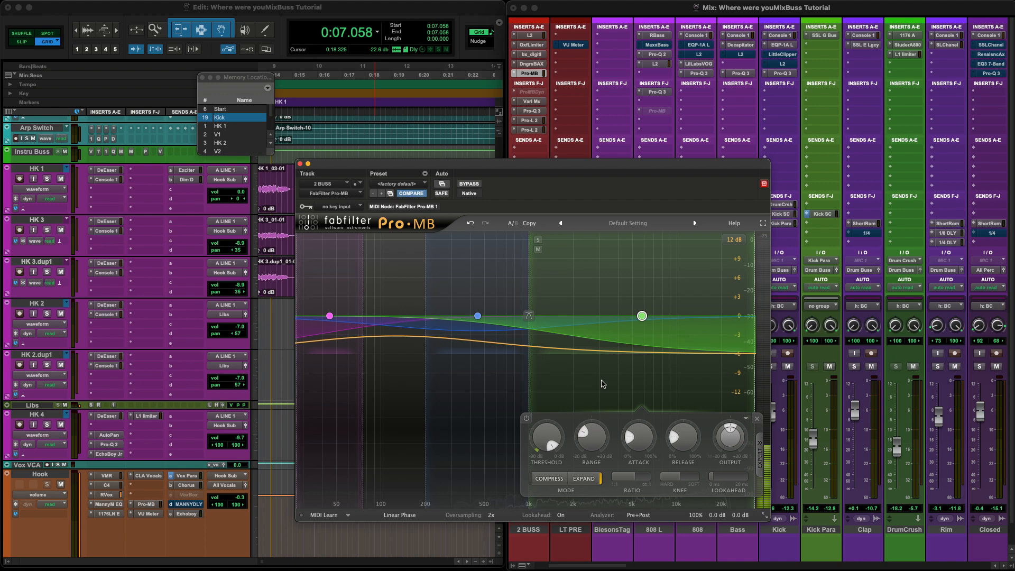
Raise the range of the low and mid bands from negative to slightly positive for subtle upward expansion.
click(307, 407)
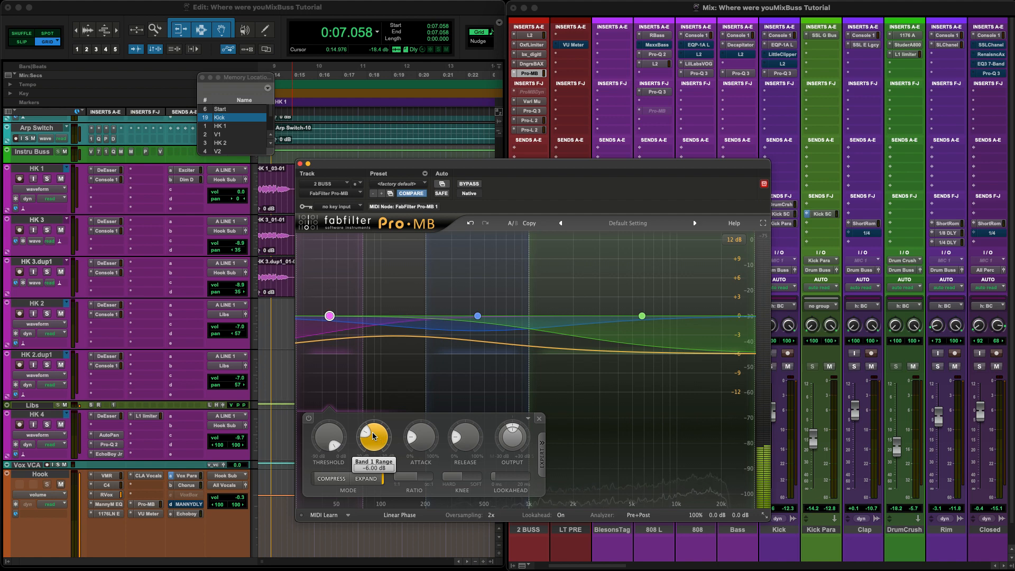
drag(372, 432, 372, 417)
click(477, 315)
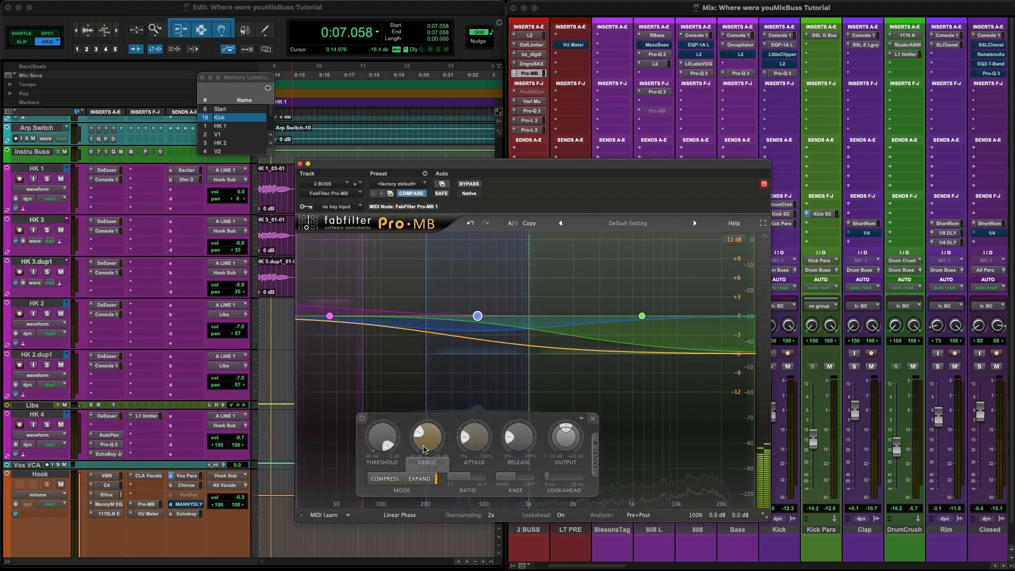
mouse_move(422, 447)
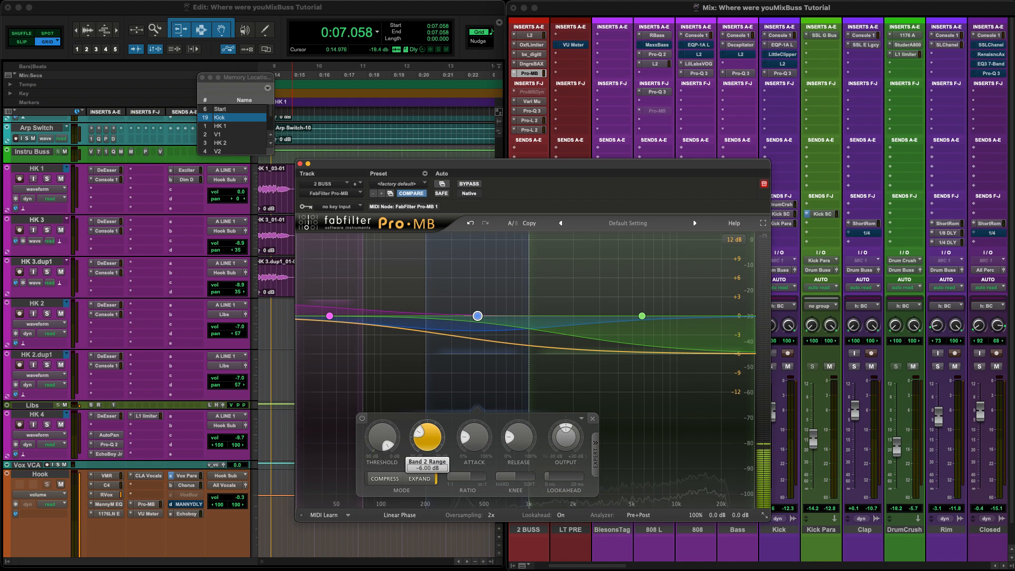
drag(422, 445, 422, 431)
Set the high band's range to +1.50 dB and the display scale to 6 dB.
click(714, 410)
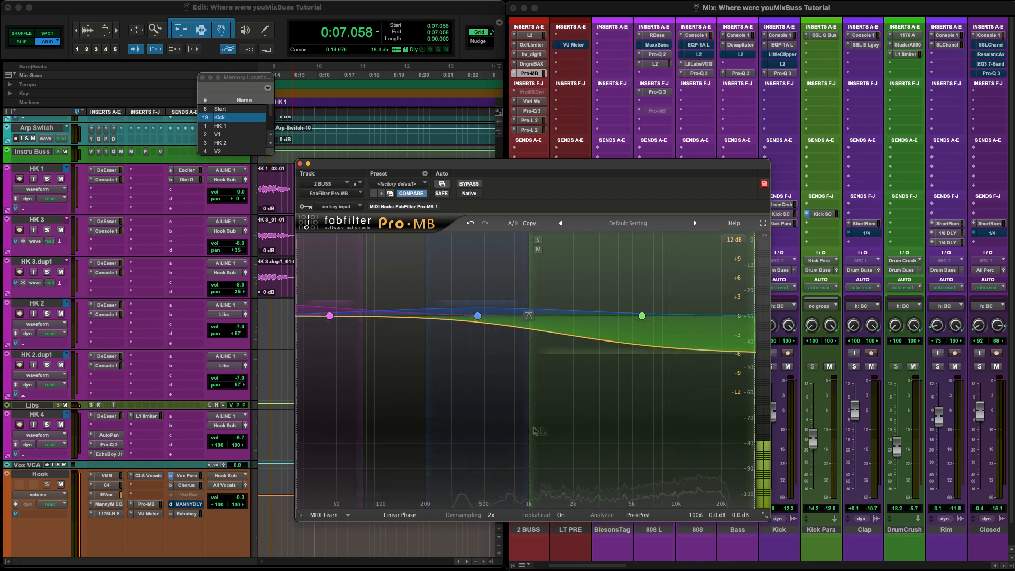
mouse_move(543, 426)
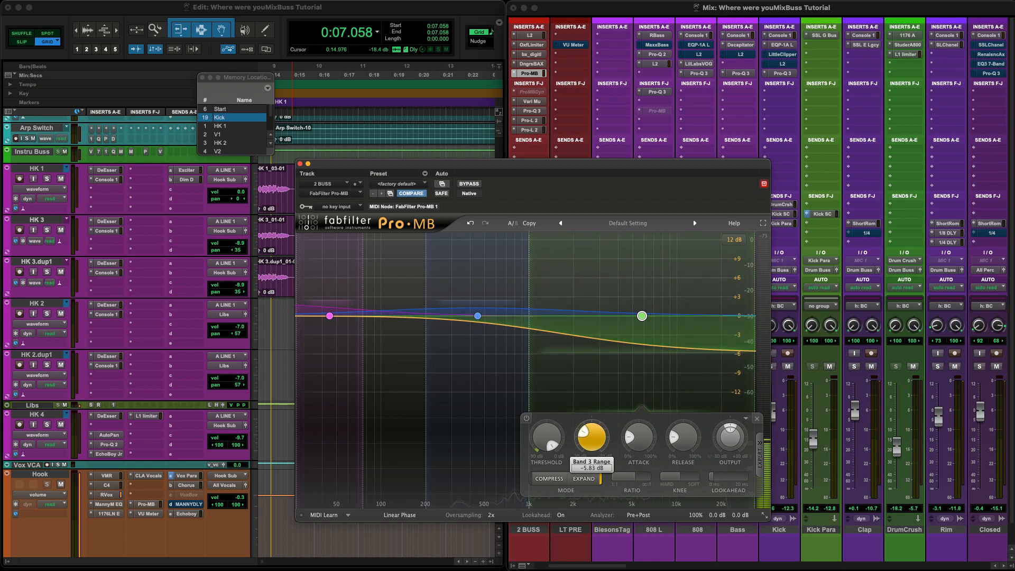
double_click(591, 436)
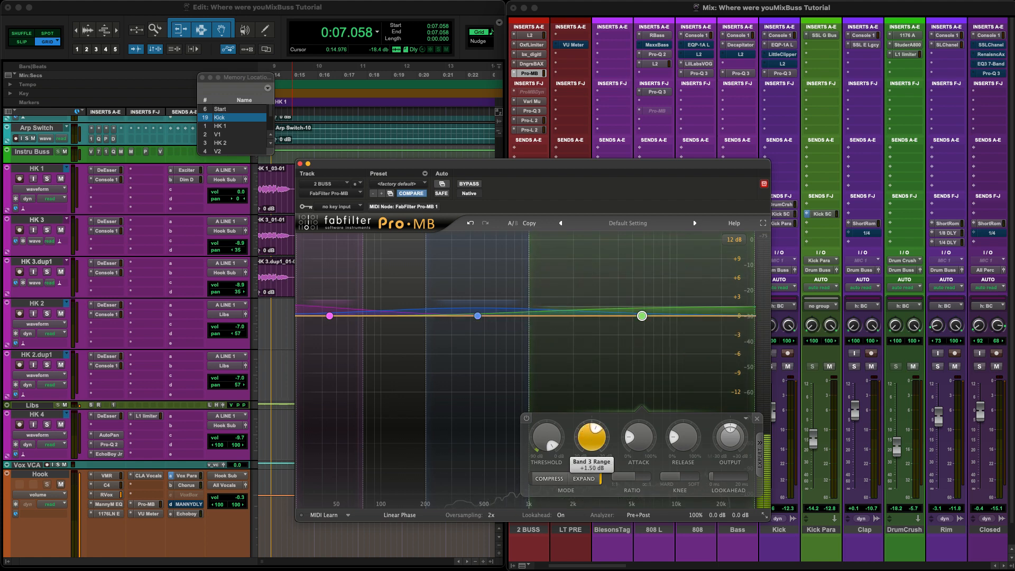
click(736, 238)
click(736, 265)
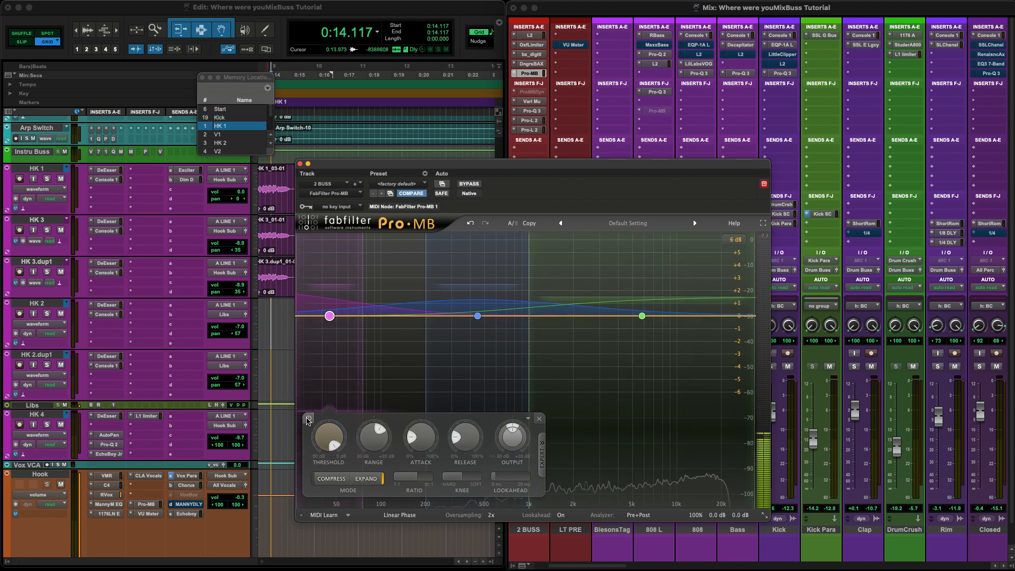
Solo the low band during playback, lower its threshold to about -17 dB and leave the band enabled.
click(308, 418)
key(space)
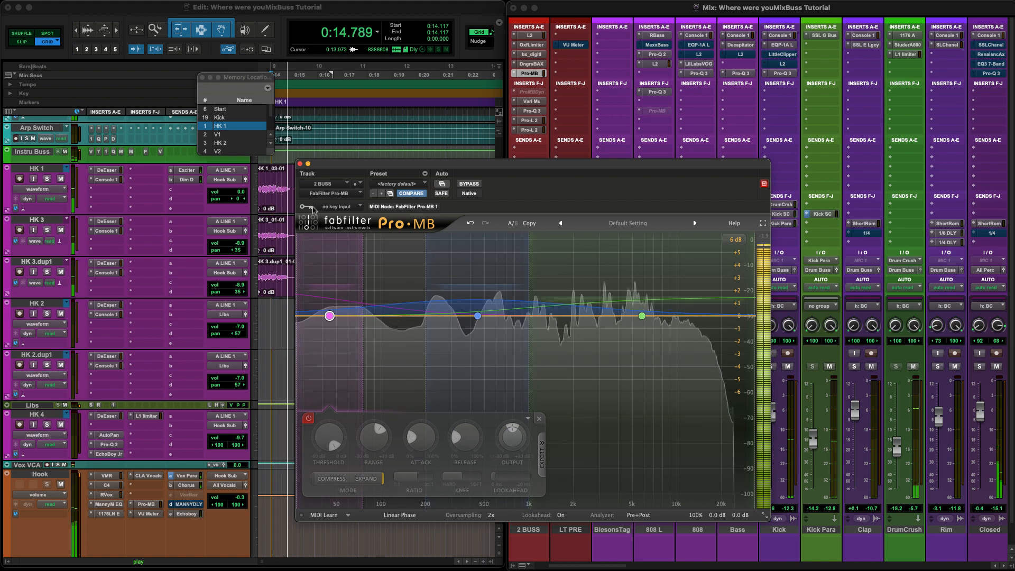
click(305, 240)
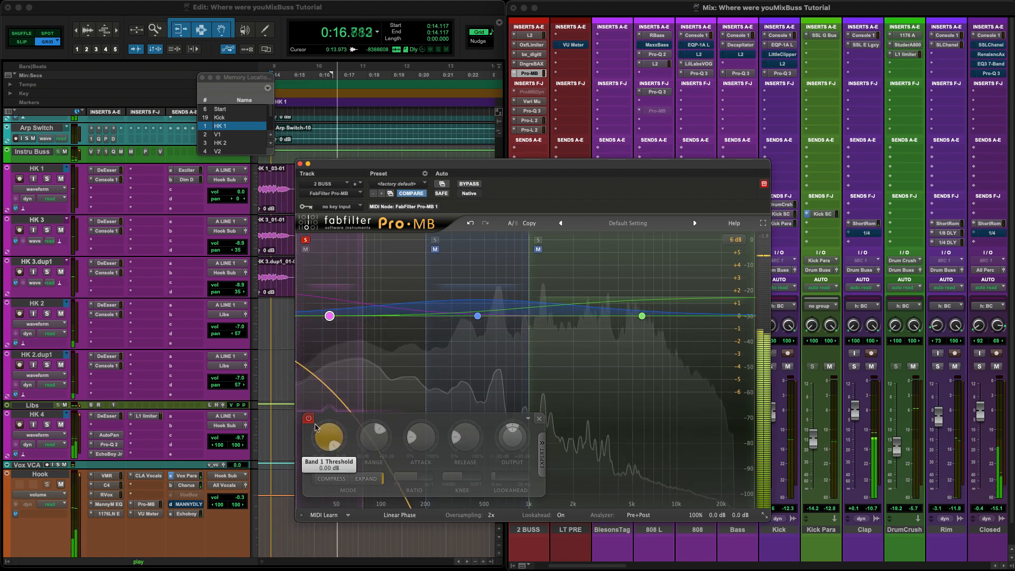
drag(319, 437, 321, 465)
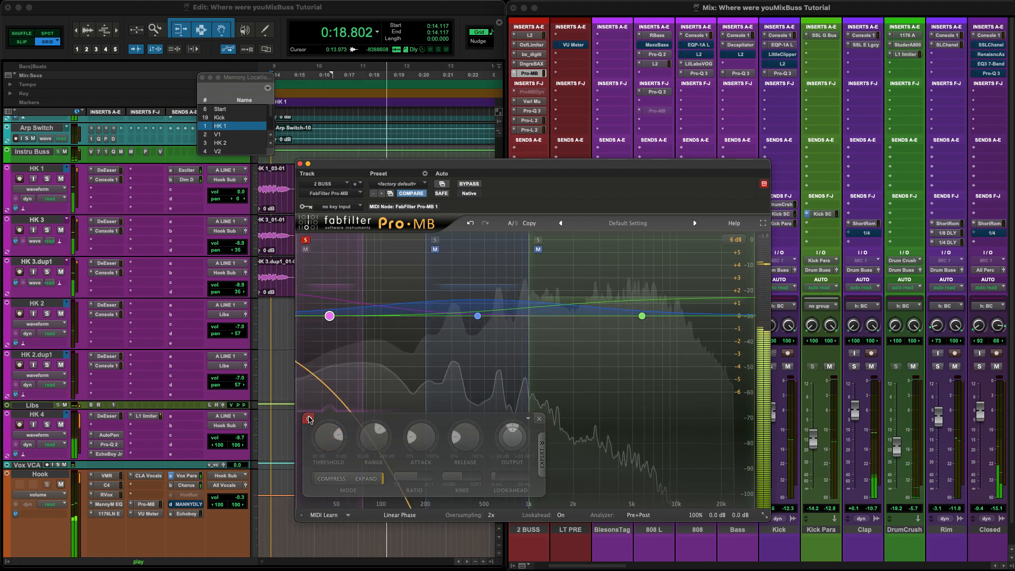
click(309, 418)
mouse_move(322, 454)
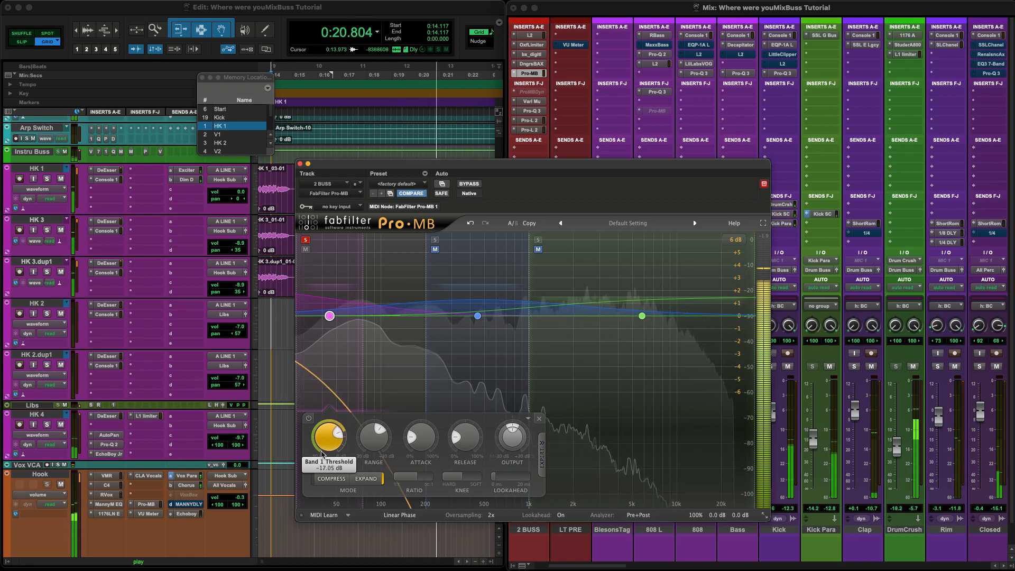
Compare the soloed low band bypassed and enabled during playback, and stop the transport.
click(309, 418)
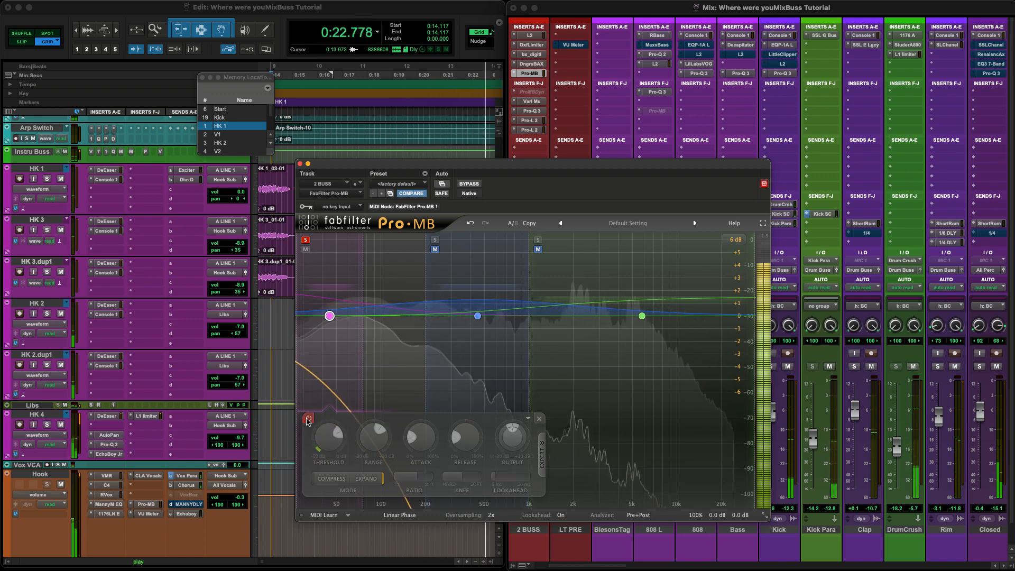
click(308, 419)
click(308, 418)
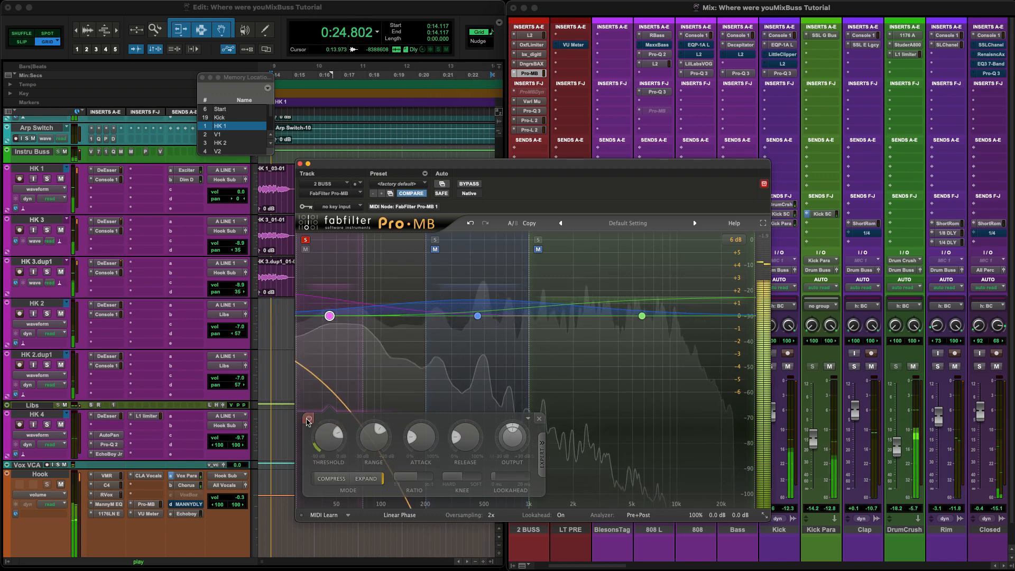
mouse_move(315, 439)
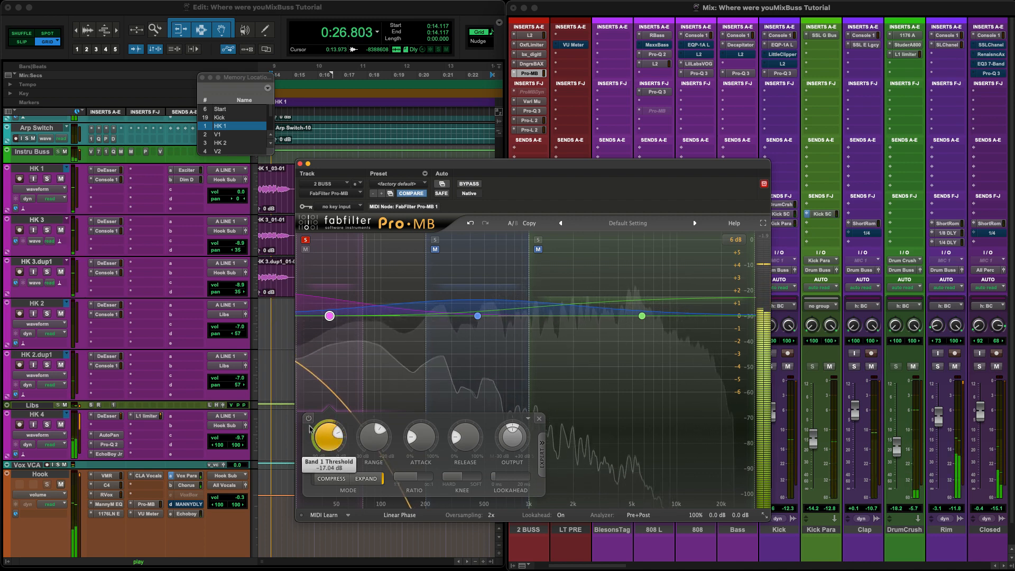
click(308, 419)
click(308, 418)
key(space)
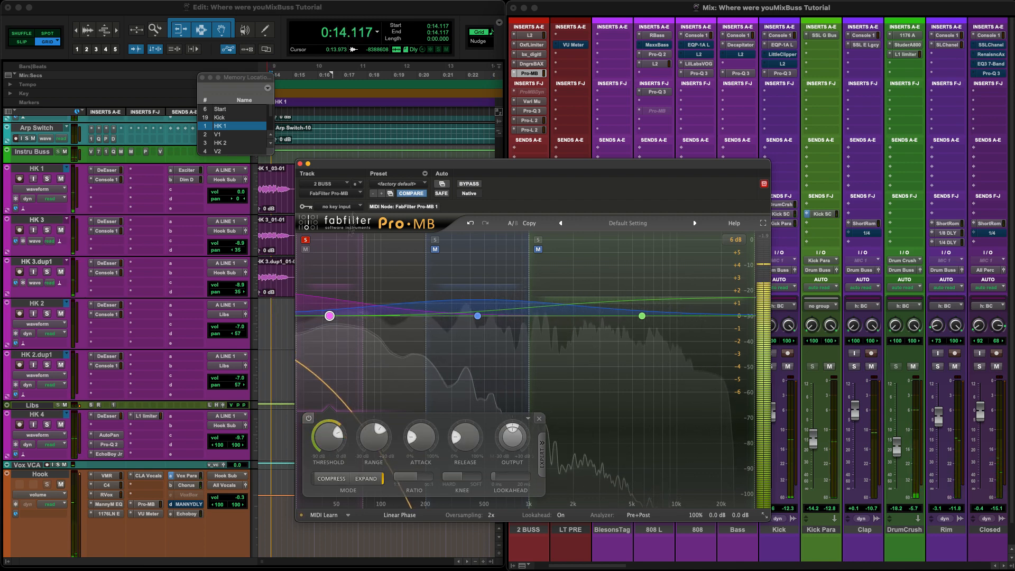
Solo only the mid band and lower its threshold during playback so the band expands slightly.
click(434, 241)
drag(420, 243, 363, 244)
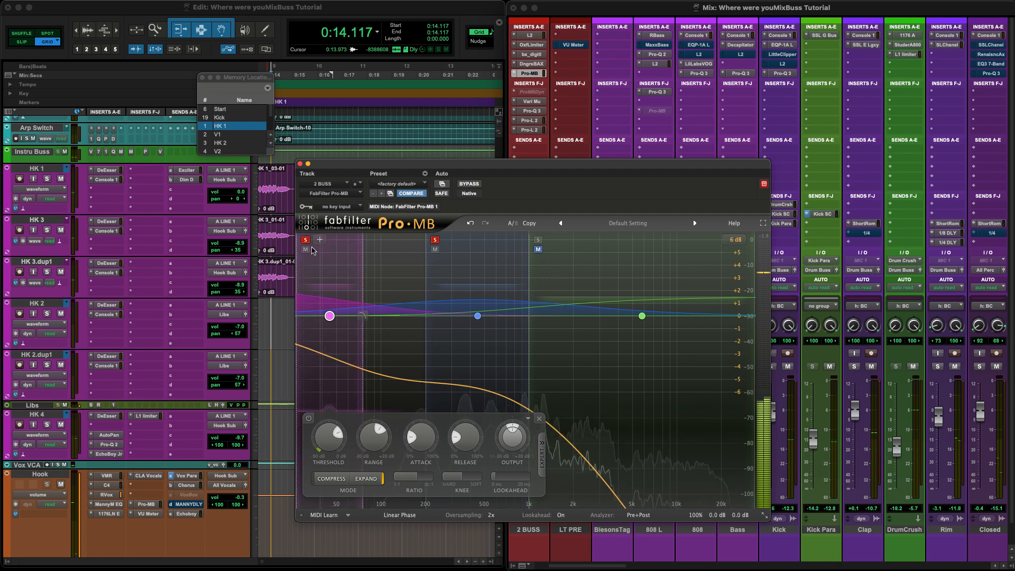
click(477, 316)
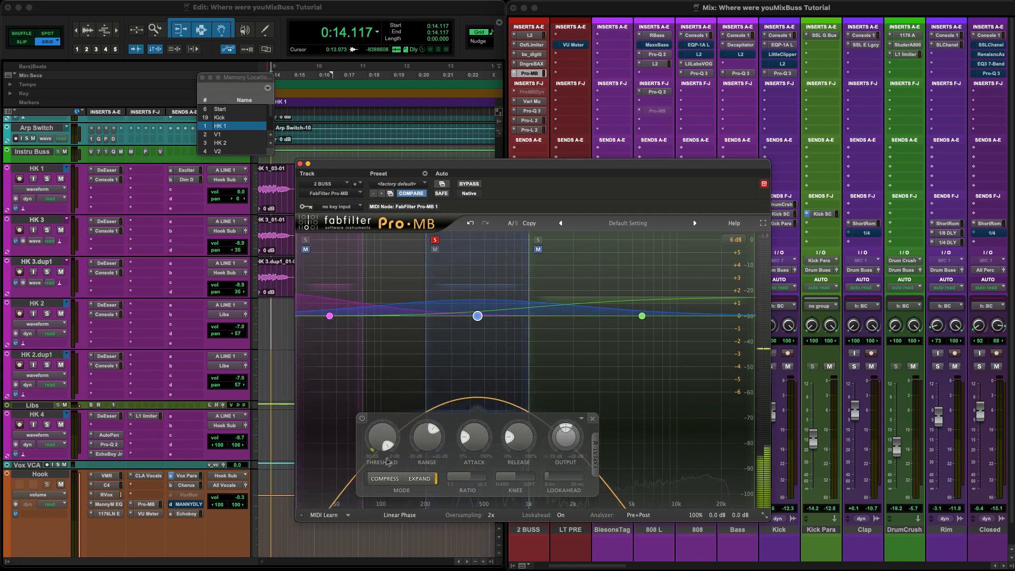
key(space)
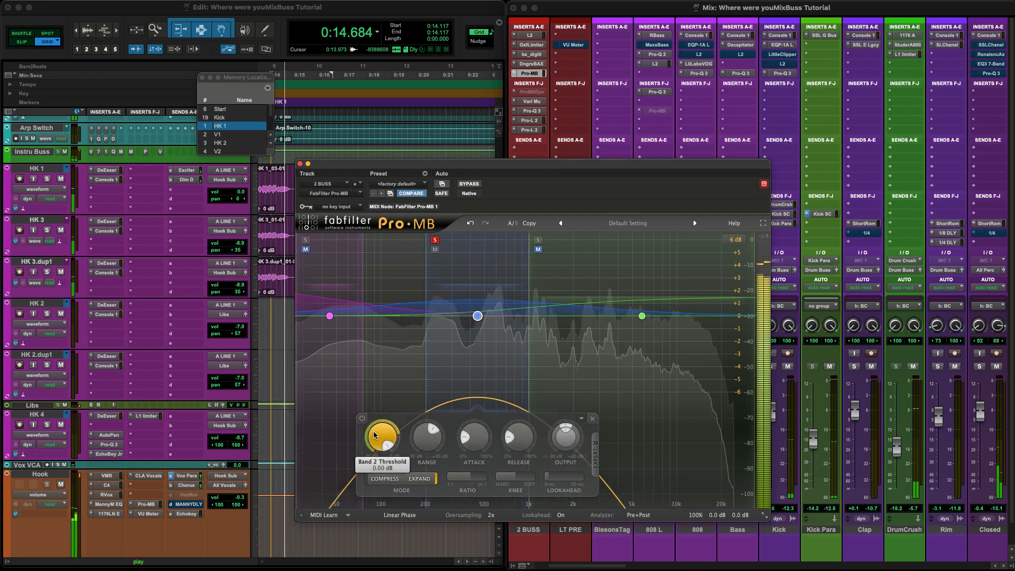
drag(373, 443, 357, 479)
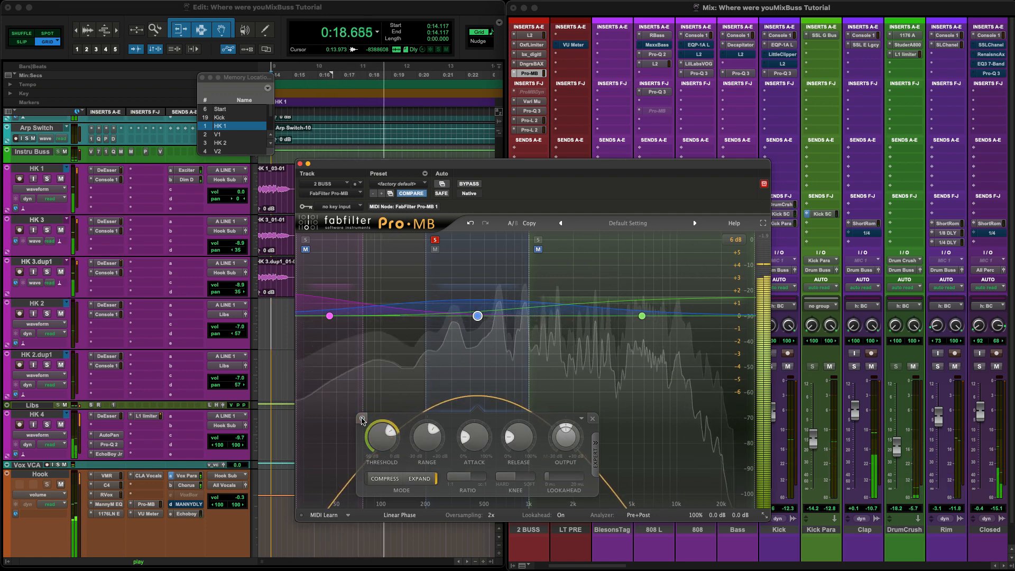
key(space)
Solo the high band, enable it and lower its threshold to about -14.9 dB during playback.
click(641, 315)
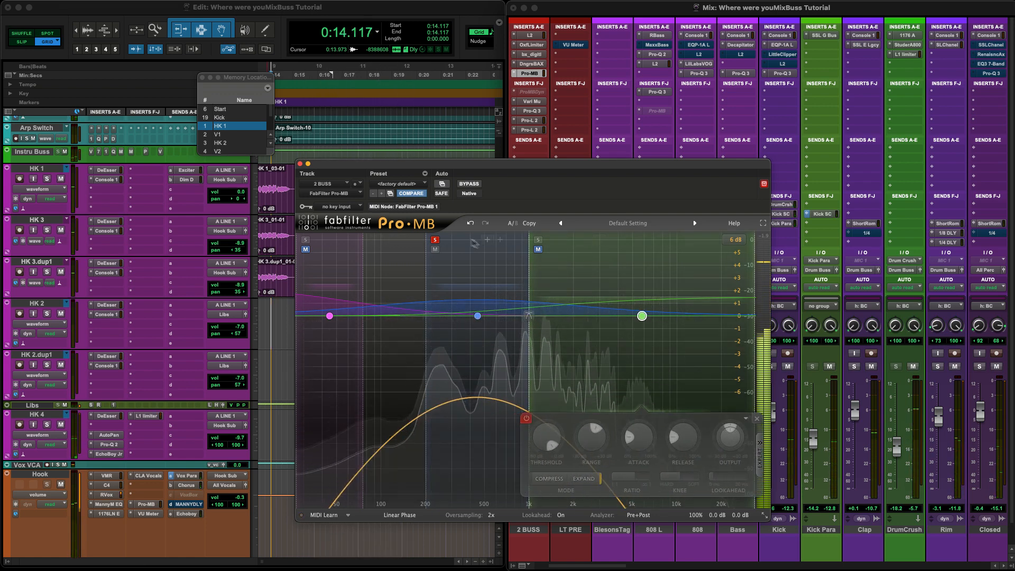
click(538, 240)
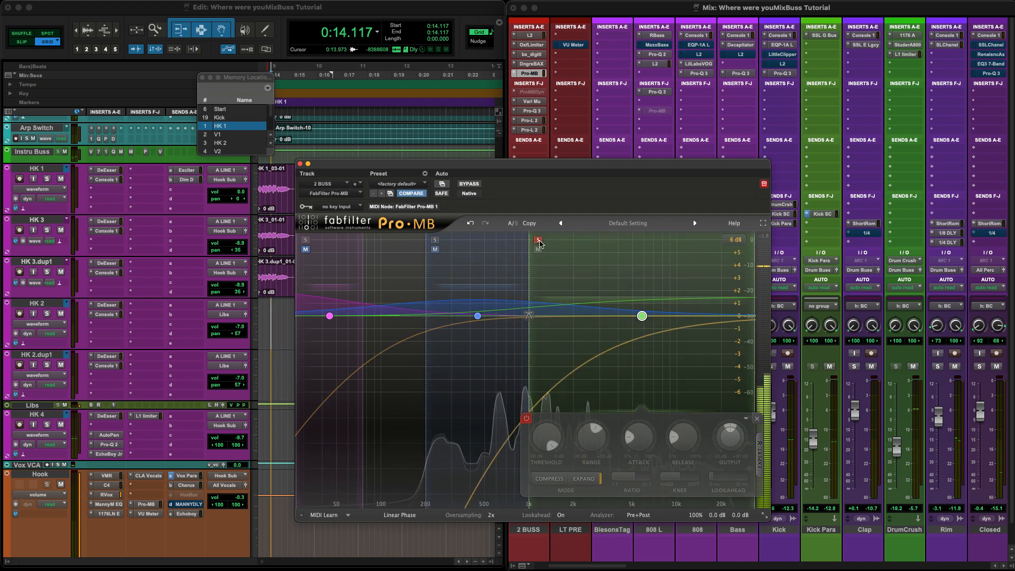
key(space)
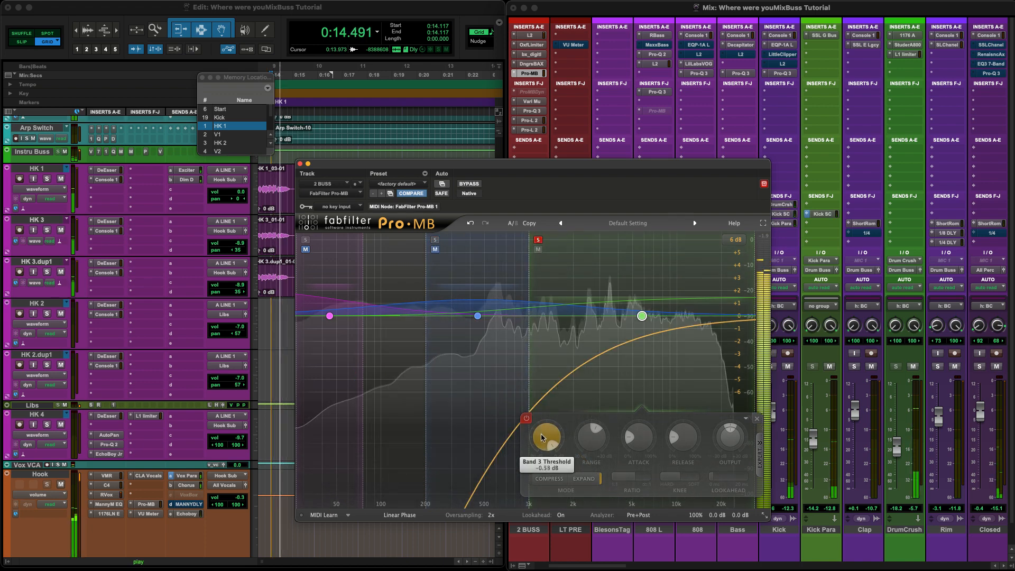
mouse_move(548, 439)
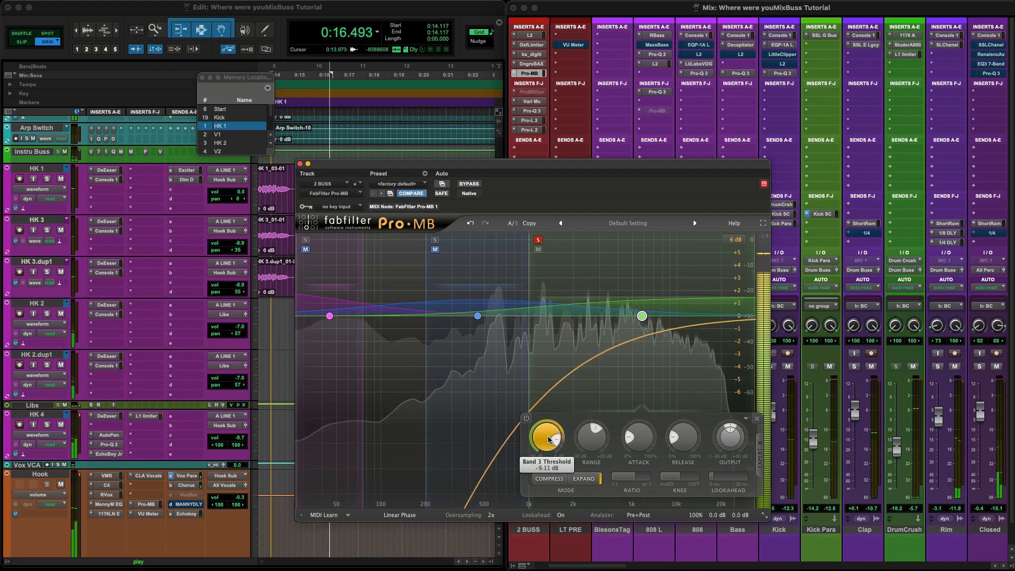
drag(545, 438, 537, 462)
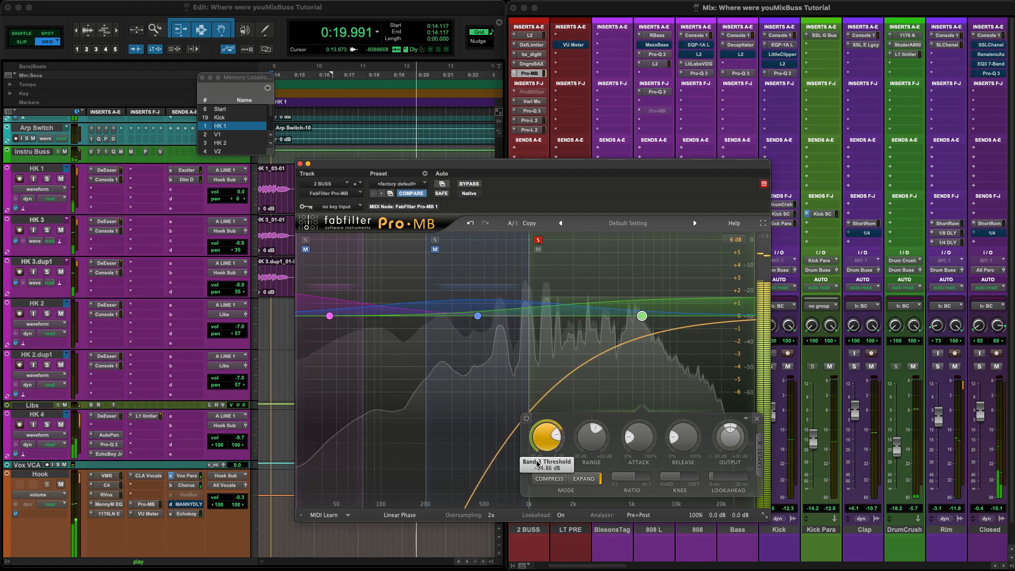
Compare the high band bypassed and enabled during playback, stop the transport and release the band's solo.
click(526, 418)
click(526, 418)
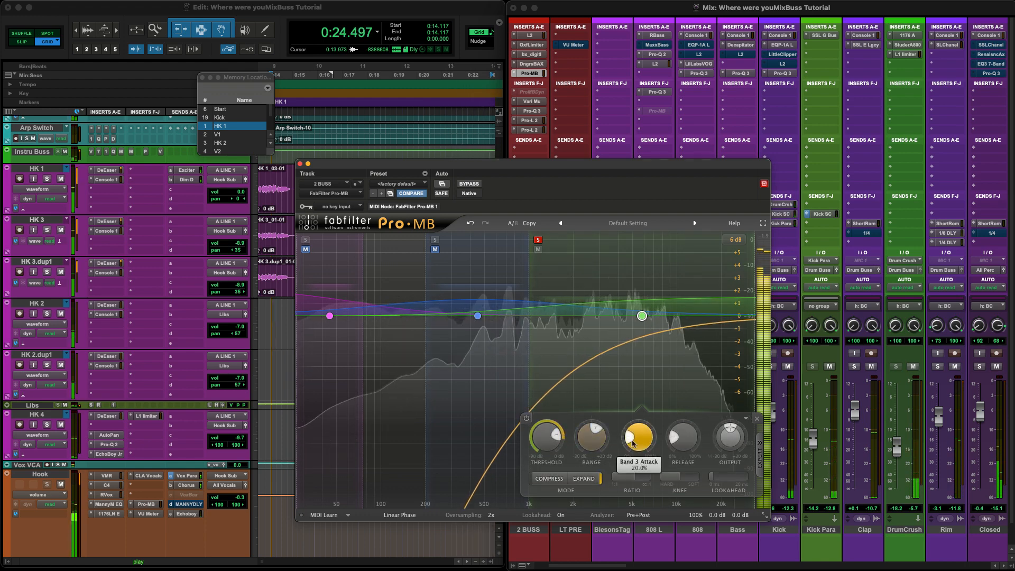
click(526, 418)
click(526, 418)
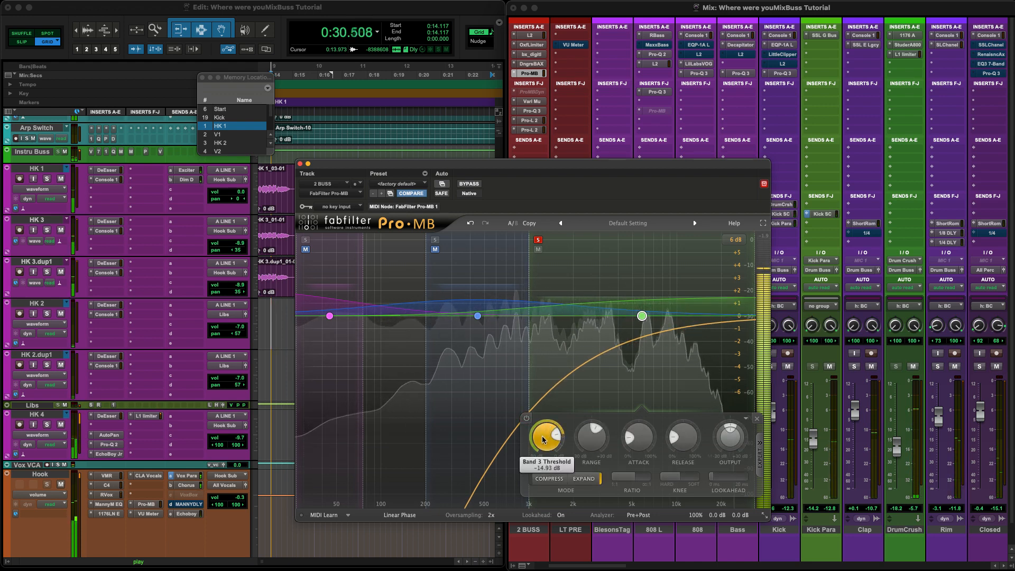
key(space)
click(538, 240)
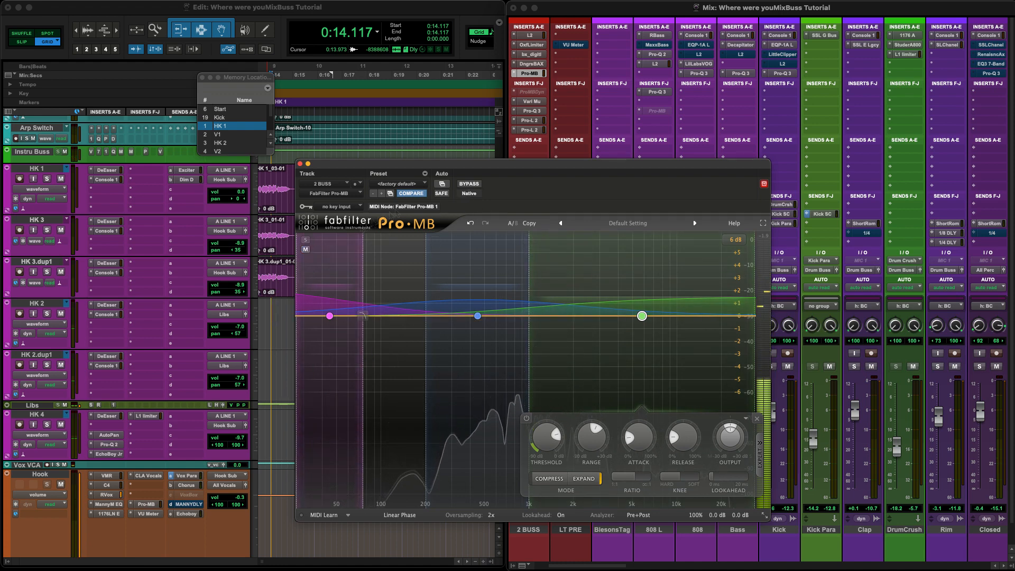
Compare the full mix with the whole multiband plug-in bypassed and active during playback of the hook.
click(469, 184)
key(space)
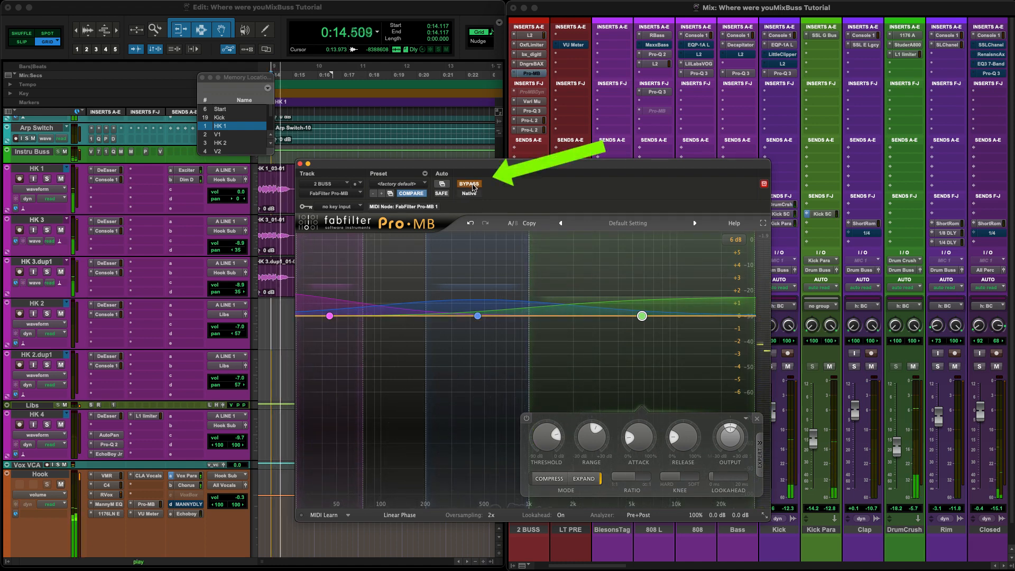
click(469, 184)
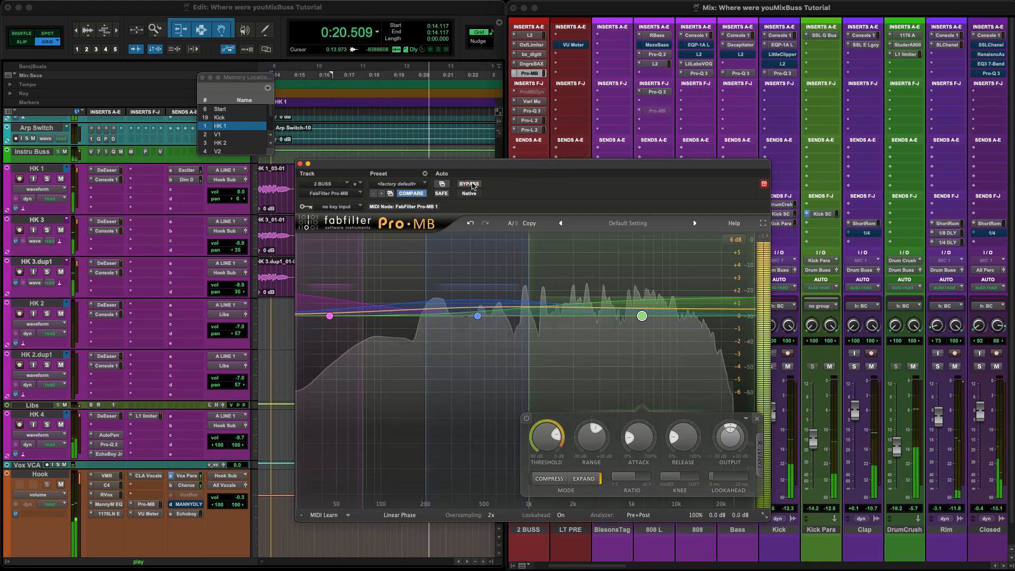
click(468, 184)
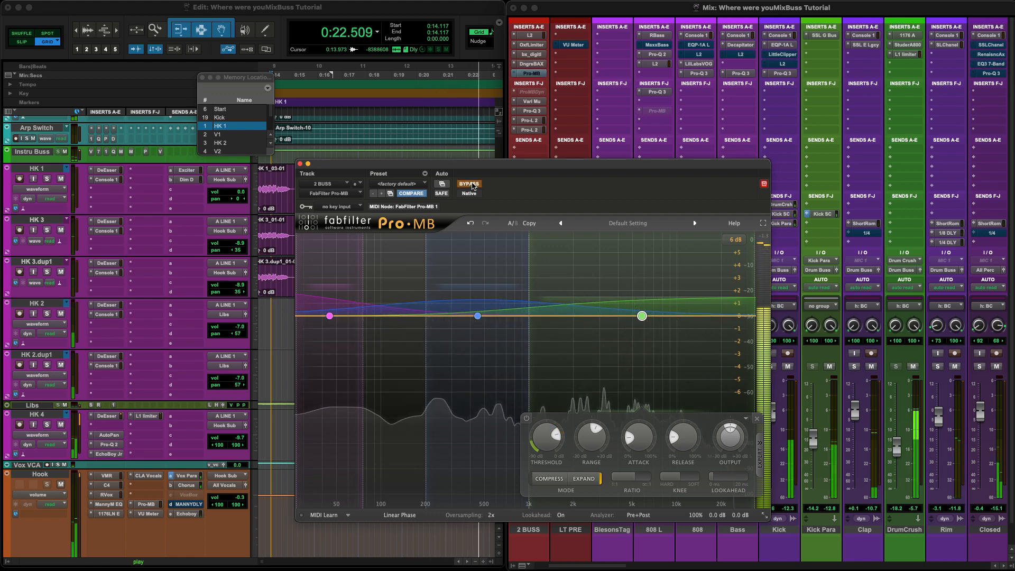
click(469, 184)
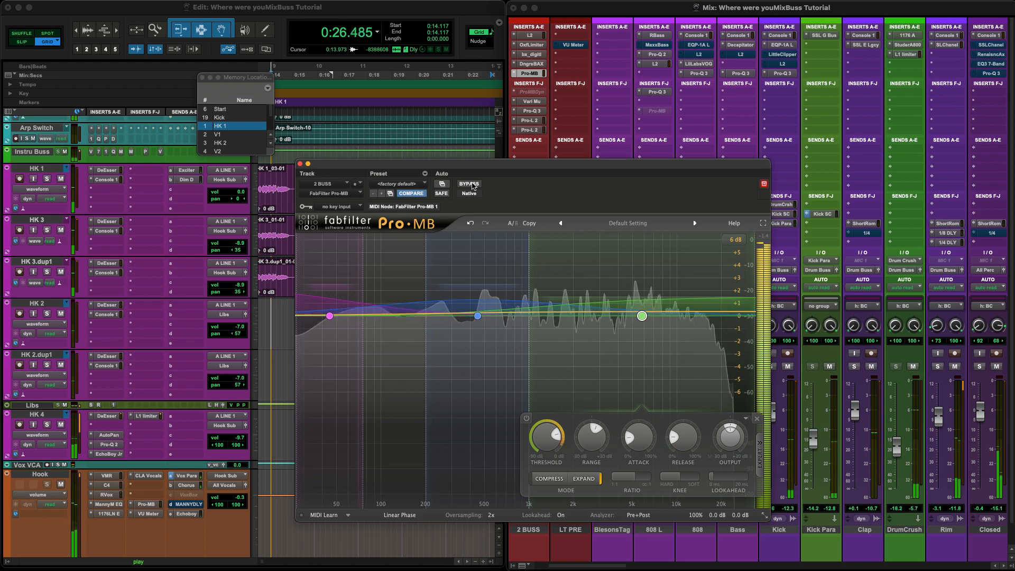
click(471, 184)
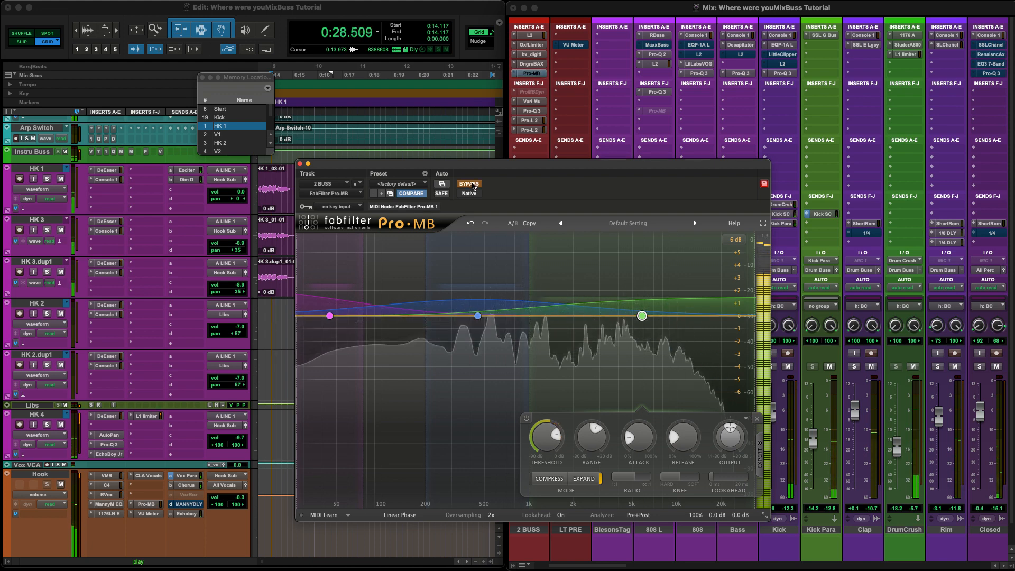
click(469, 184)
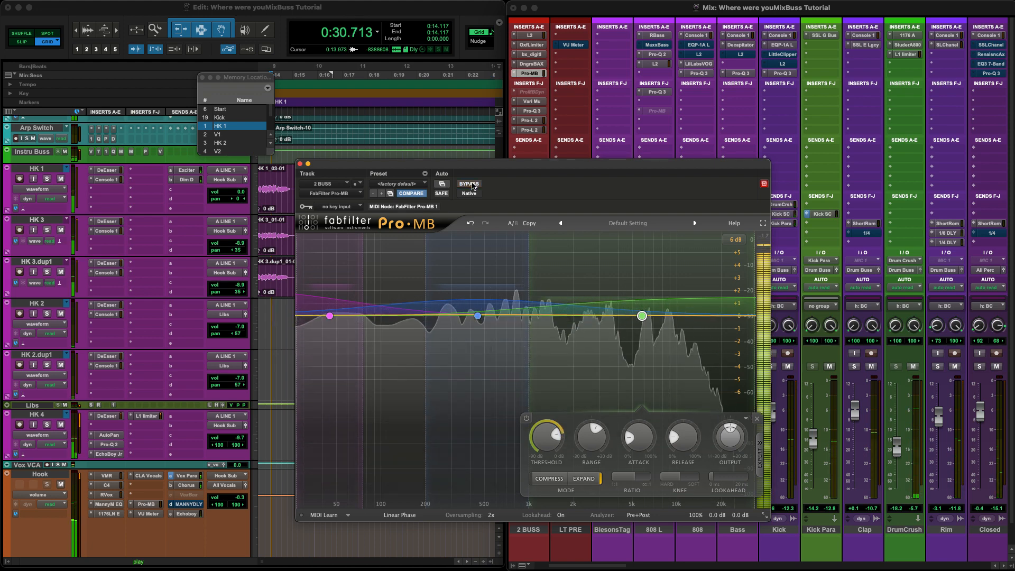
key(space)
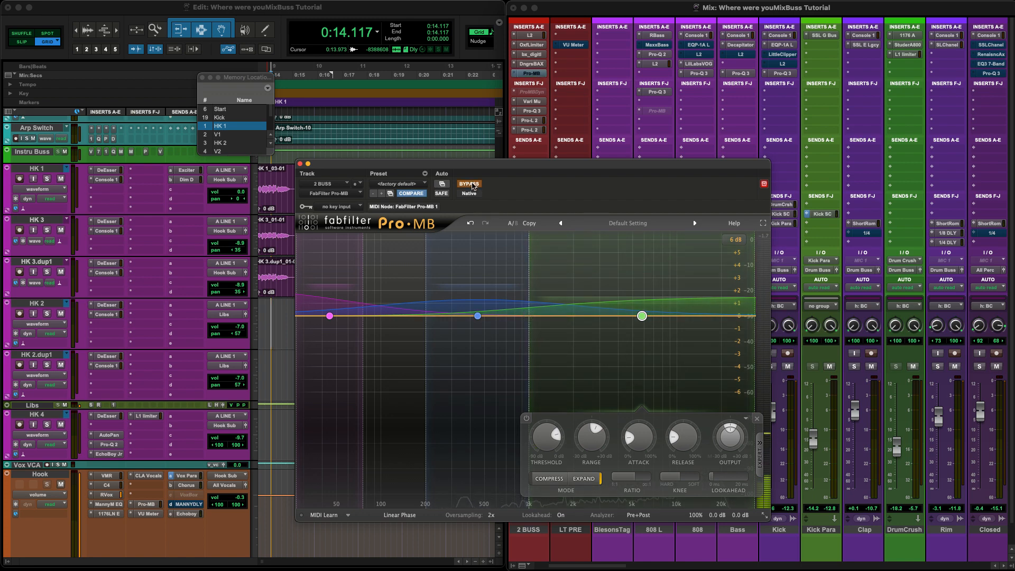
key(space)
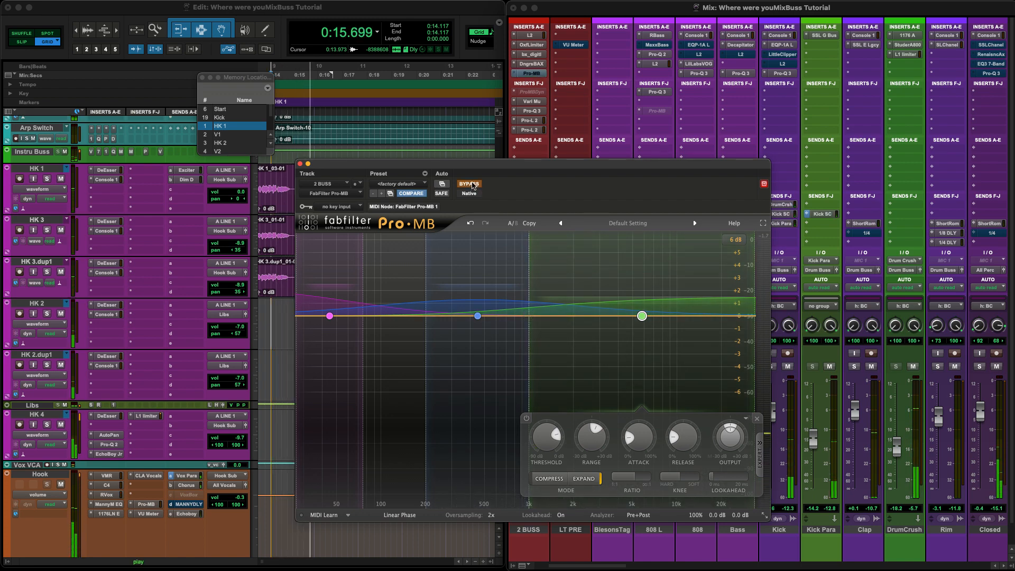
Keep toggling the Pro-MB bypass as the hook plays on to compare the processed and unprocessed mix, leave it active and stop playback.
click(469, 184)
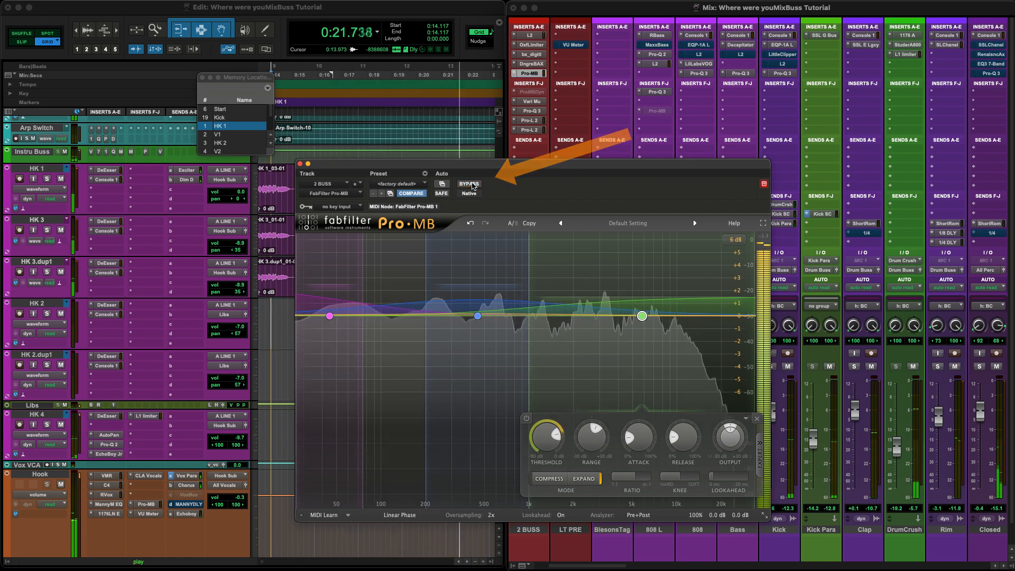
click(469, 183)
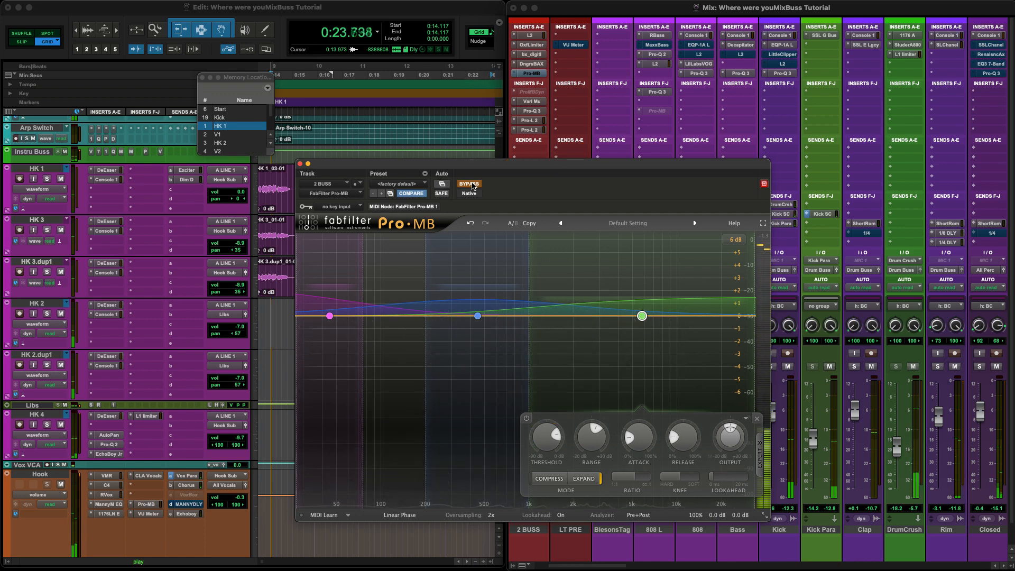
click(468, 183)
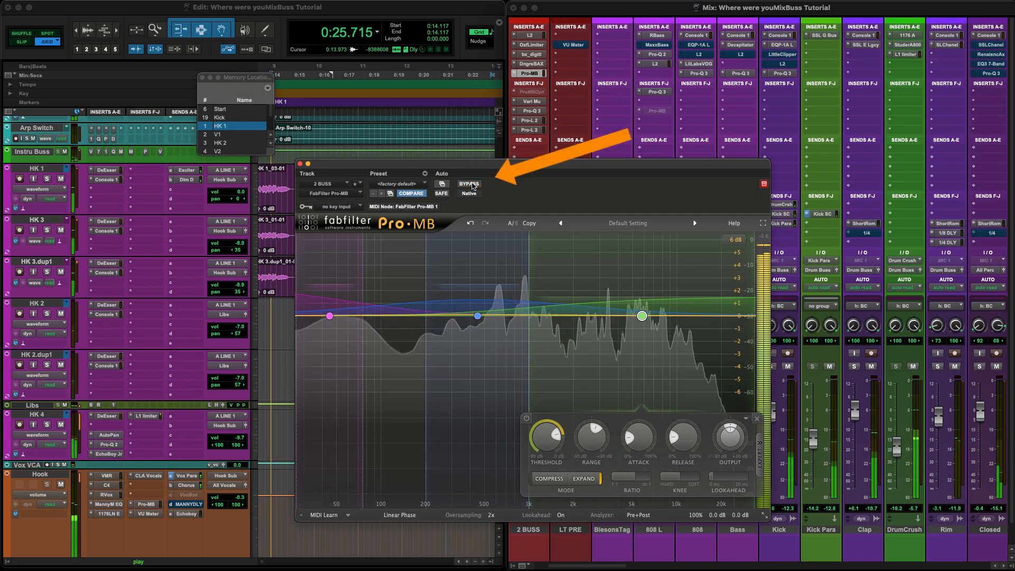
click(469, 184)
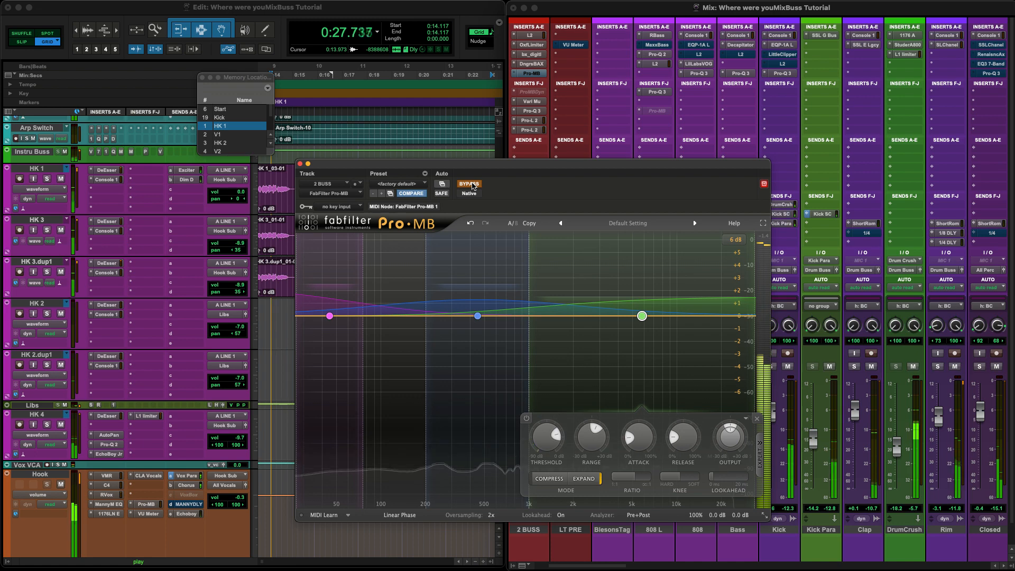
click(469, 184)
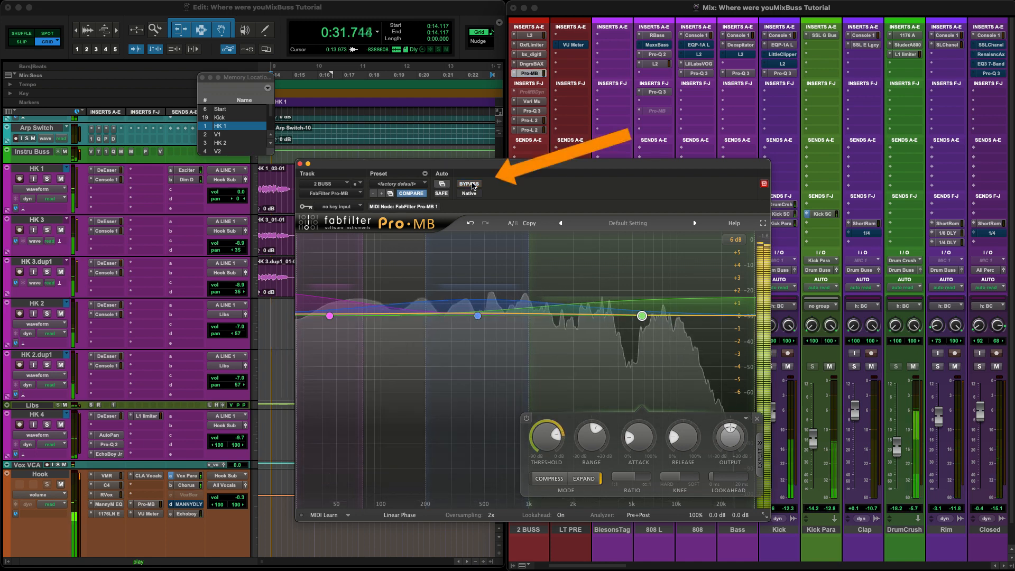
click(469, 184)
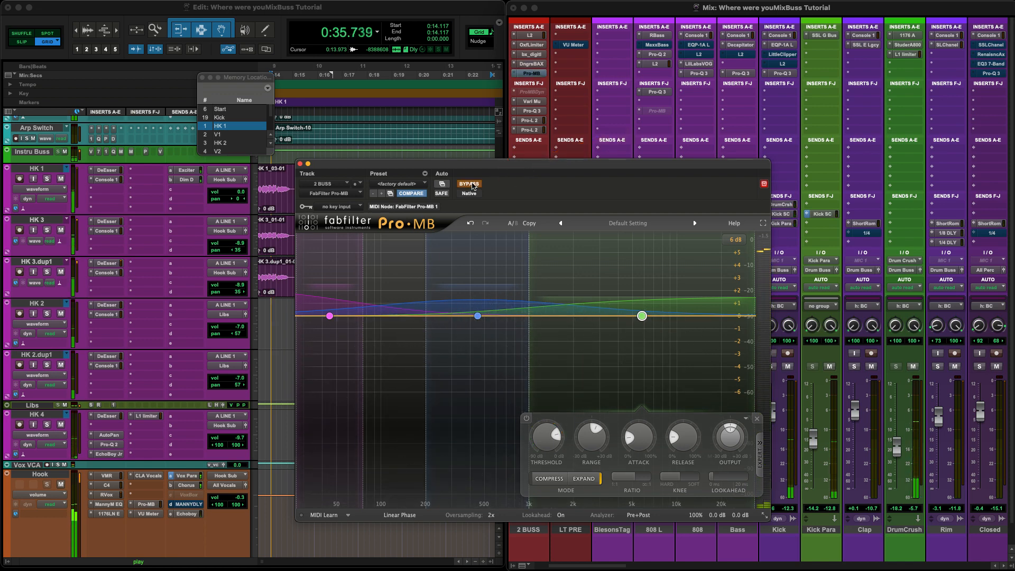
click(470, 184)
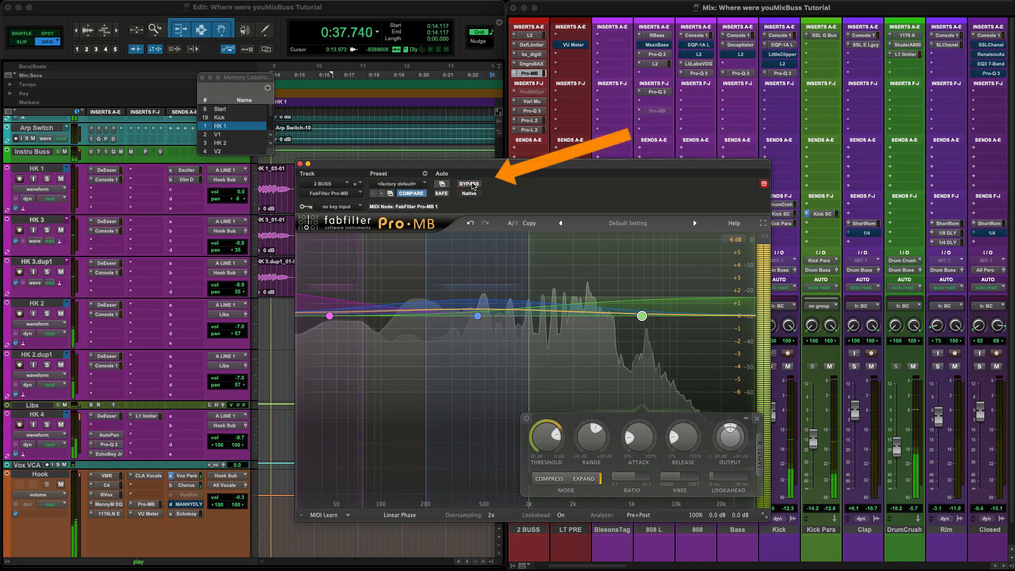
click(471, 184)
click(471, 183)
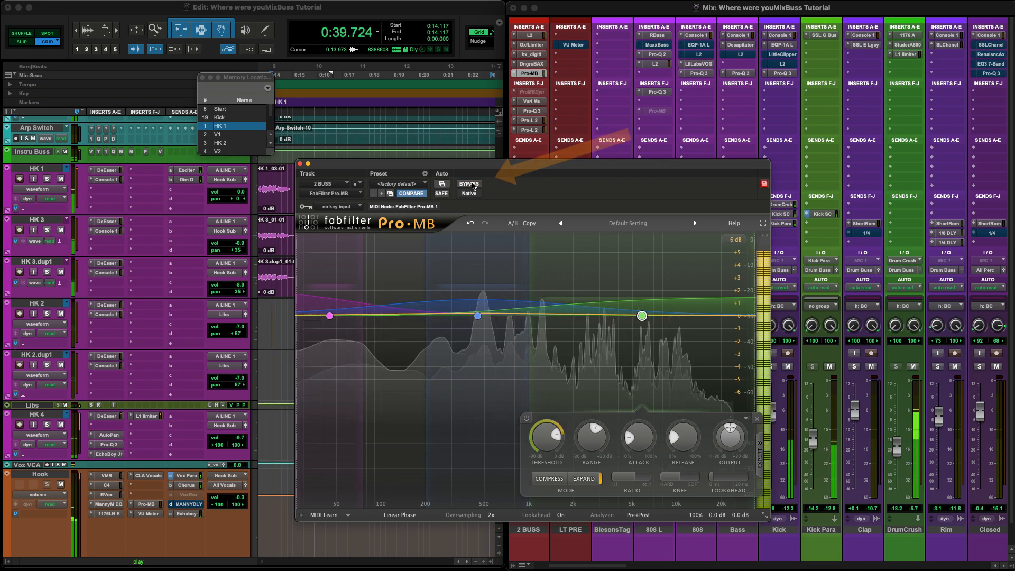
click(470, 184)
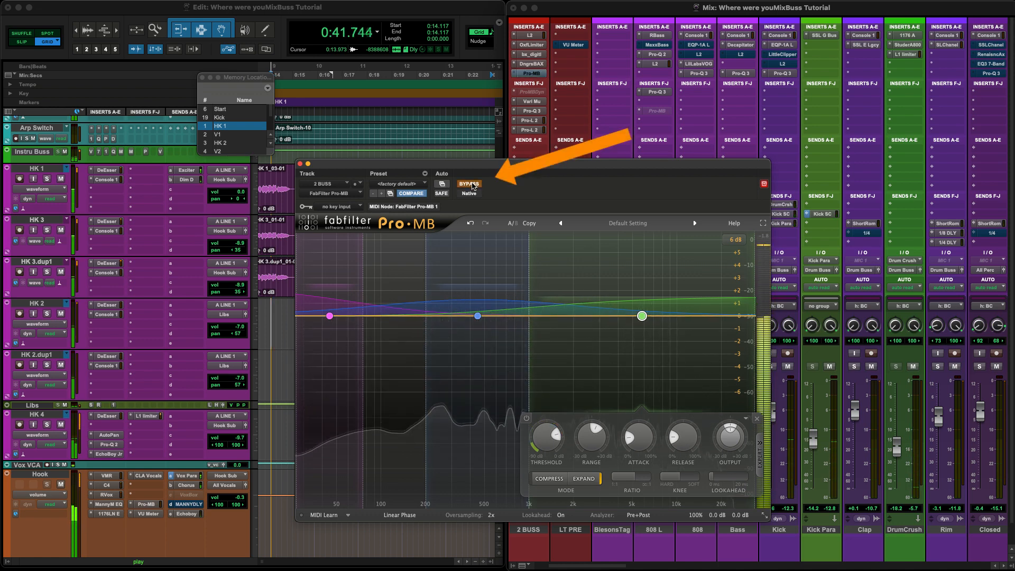
click(470, 184)
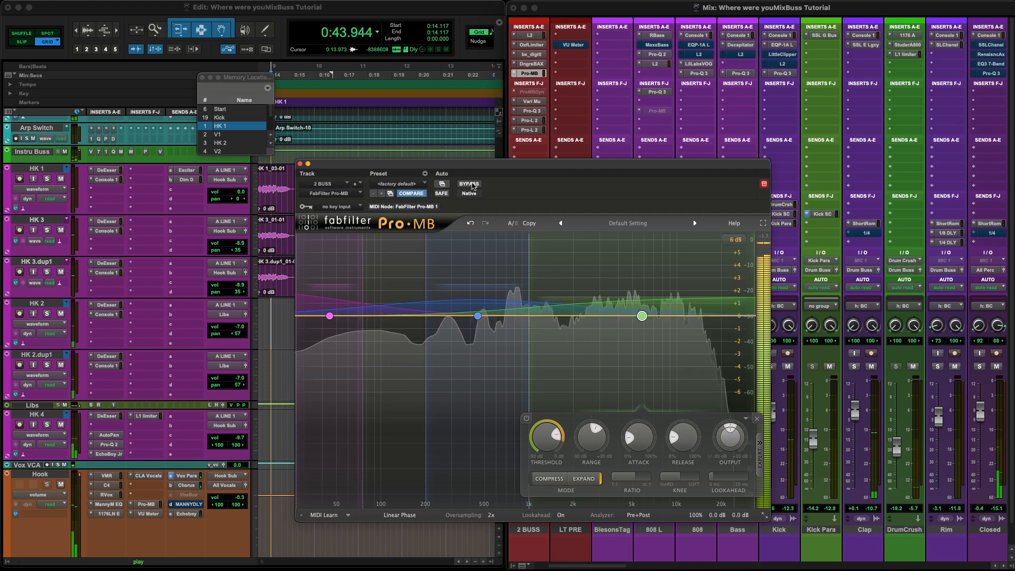
key(space)
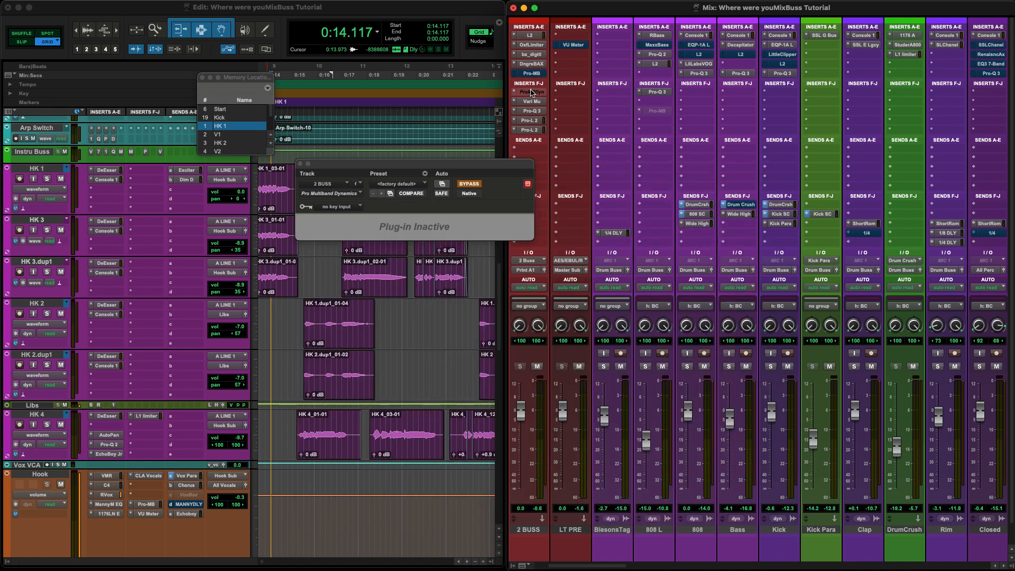
Activate the inactive Pro Multiband Dynamics insert on the 2 BUSS track and load its Mix Bus Slight Enhance preset from the Blessons folder.
ctrl+super+click(531, 93)
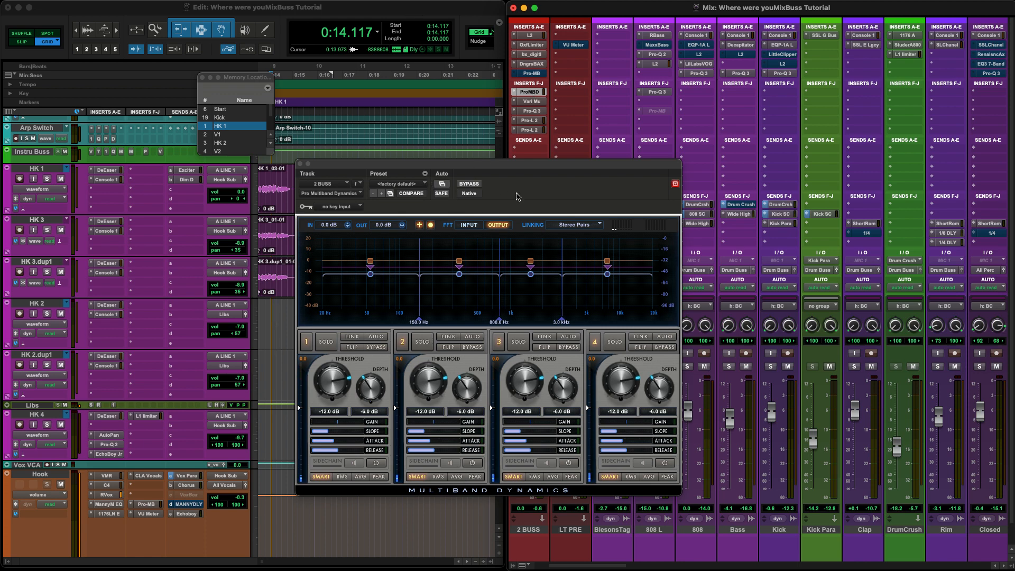
click(417, 185)
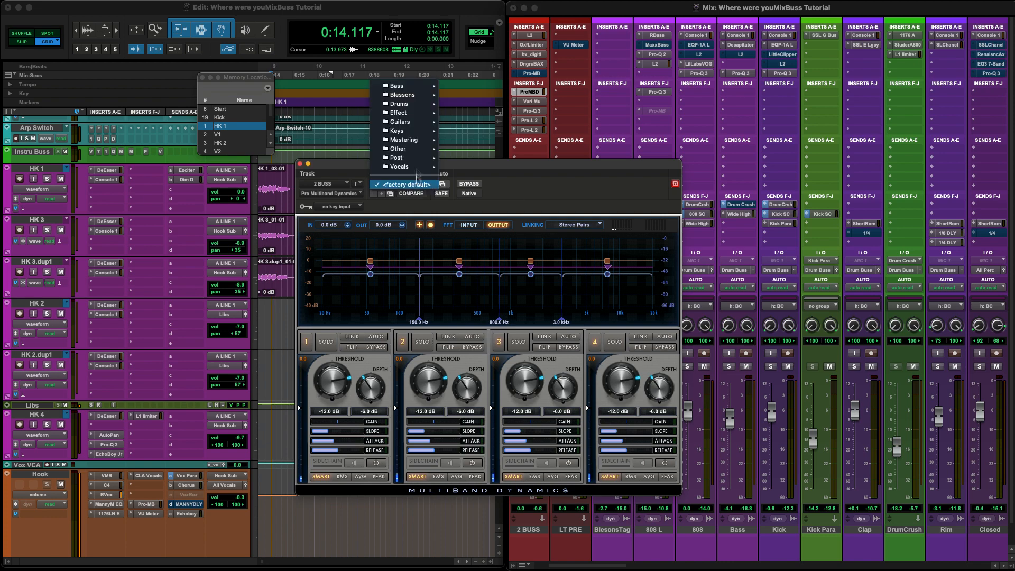
mouse_move(401, 94)
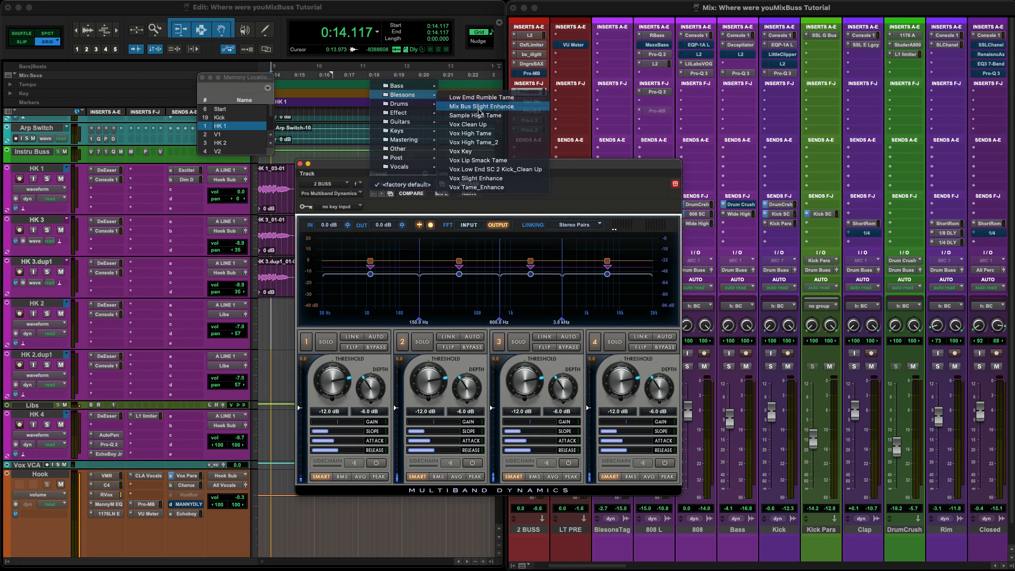
click(479, 107)
Compare the mix with Pro Multiband Dynamics bypassed and active during playback, leave it bypassed and stop the transport.
click(469, 184)
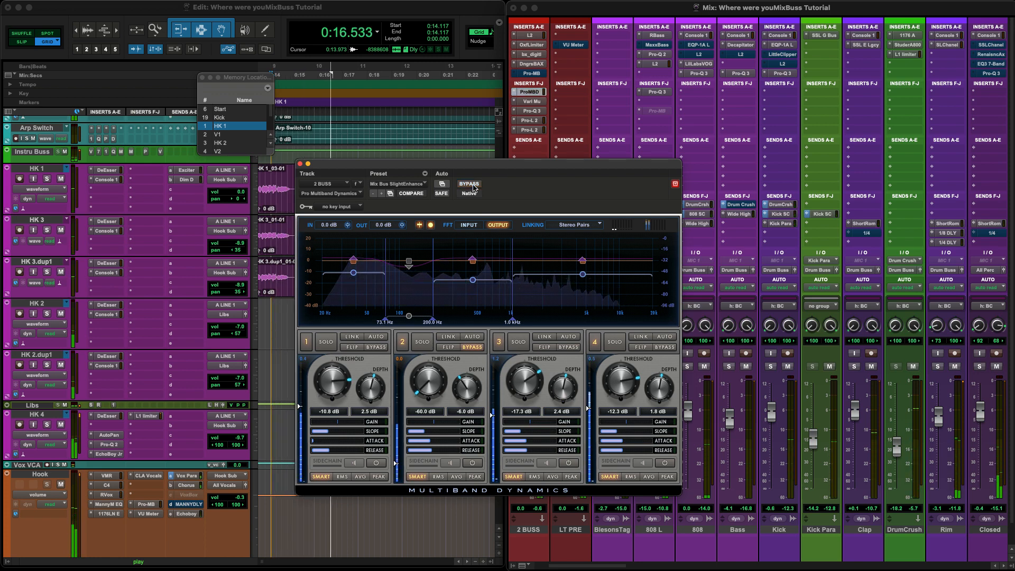
click(473, 185)
click(473, 185)
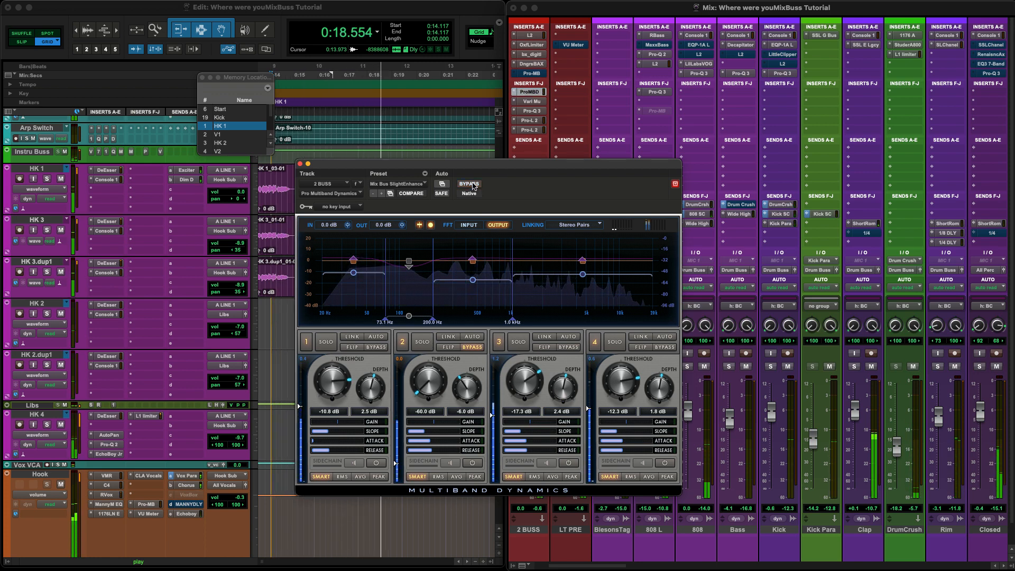
click(469, 184)
key(space)
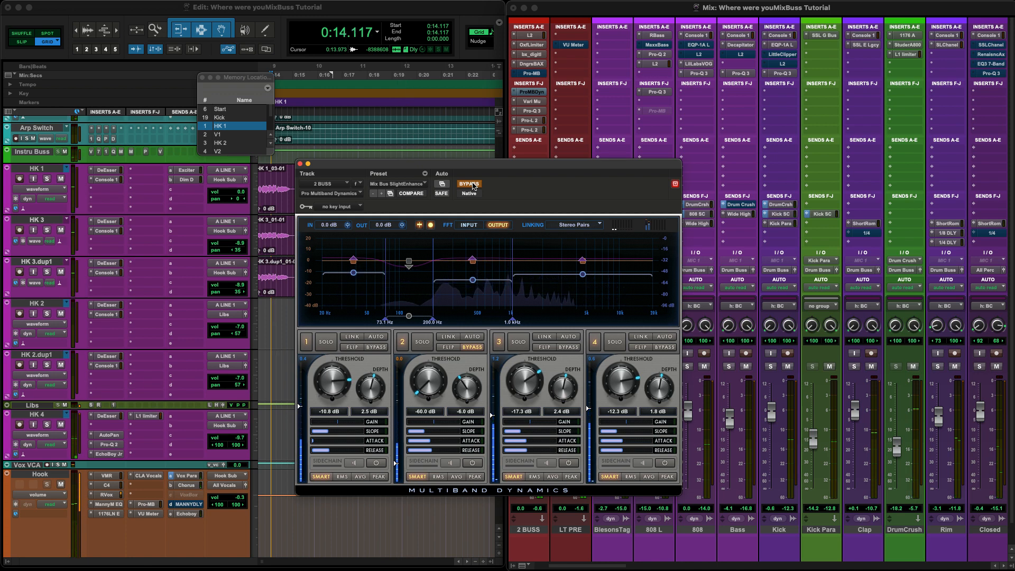